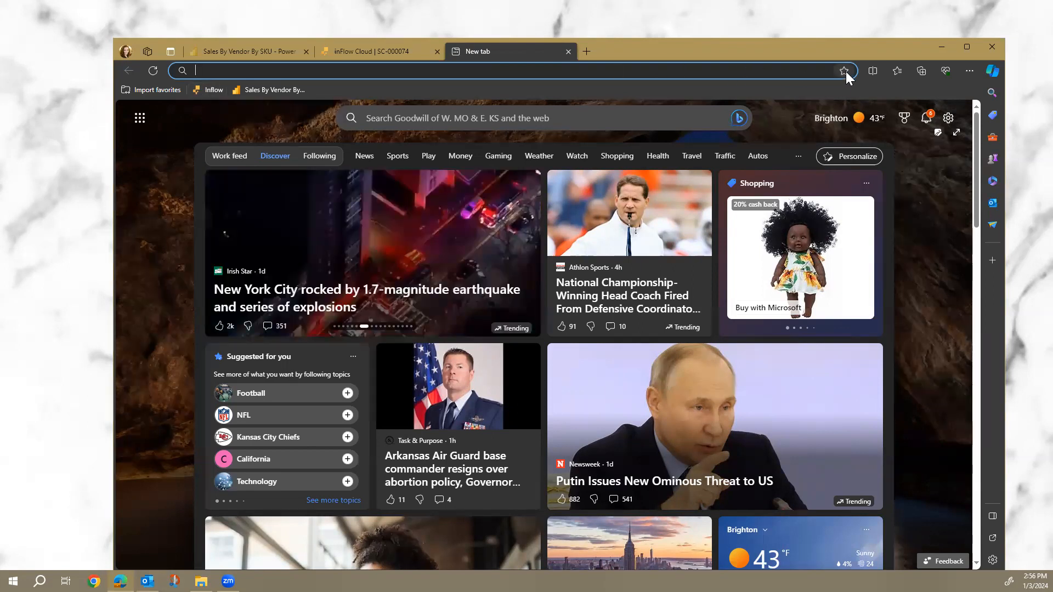
Load the inFlow Cloud homepage from the Inflow bookmark in the favorites bar.
click(207, 90)
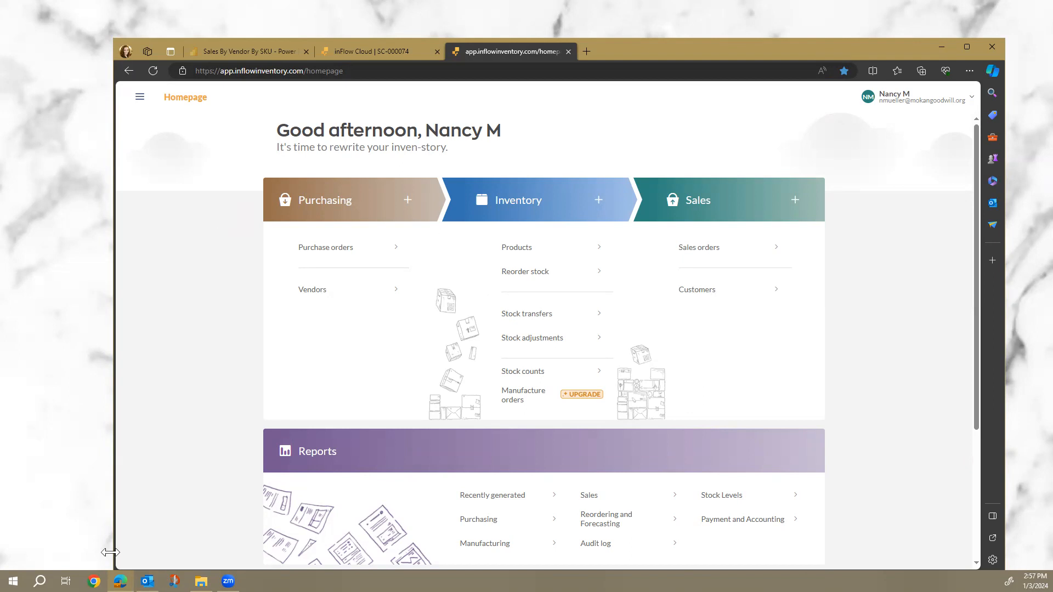
mouse_move(121, 581)
Create a new stock count for 202 - Leawood and add all stock held there.
click(522, 372)
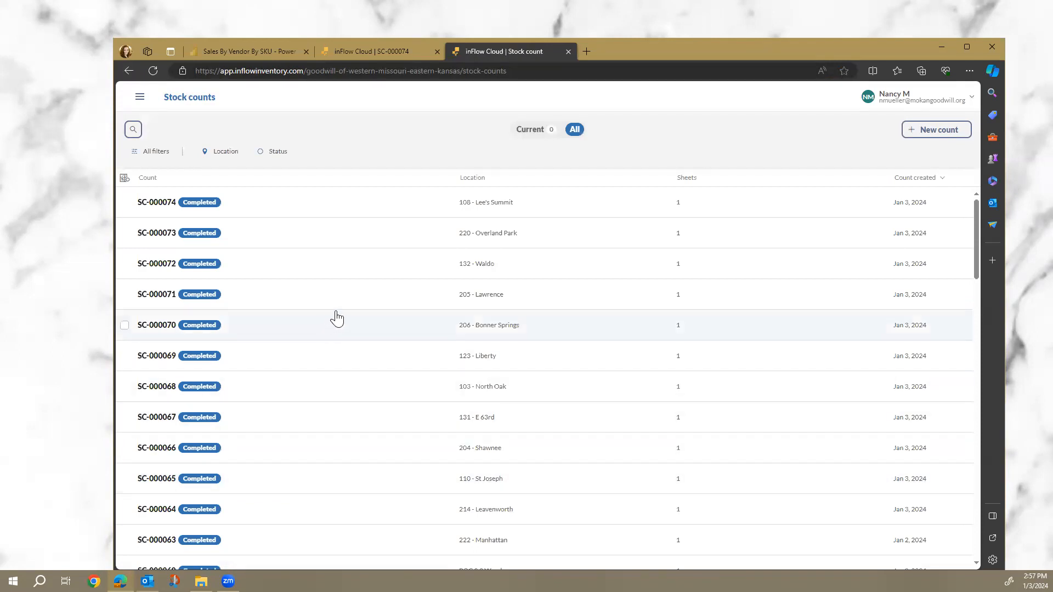
click(927, 136)
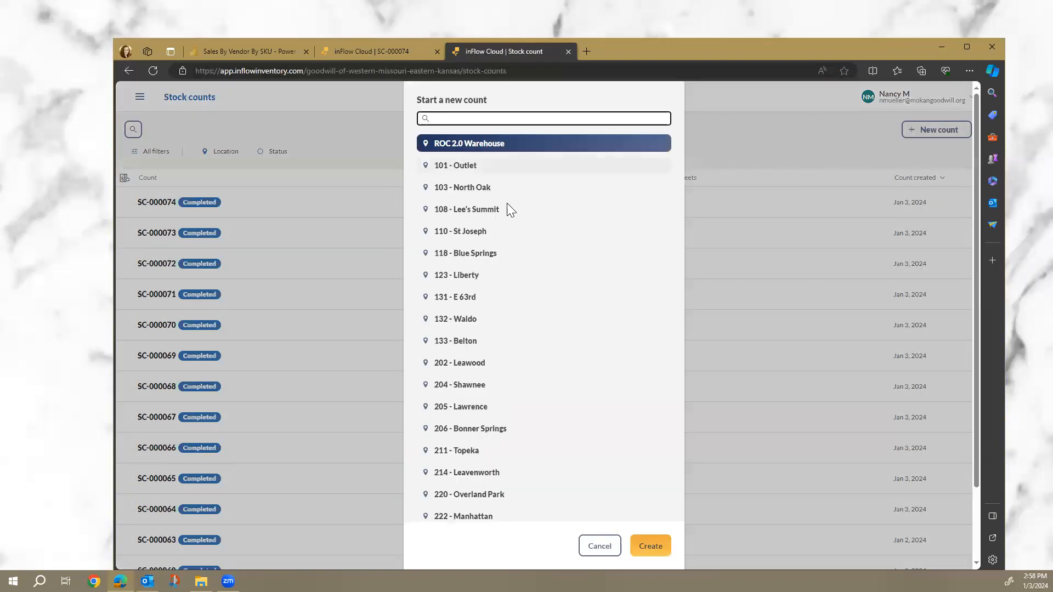
click(500, 367)
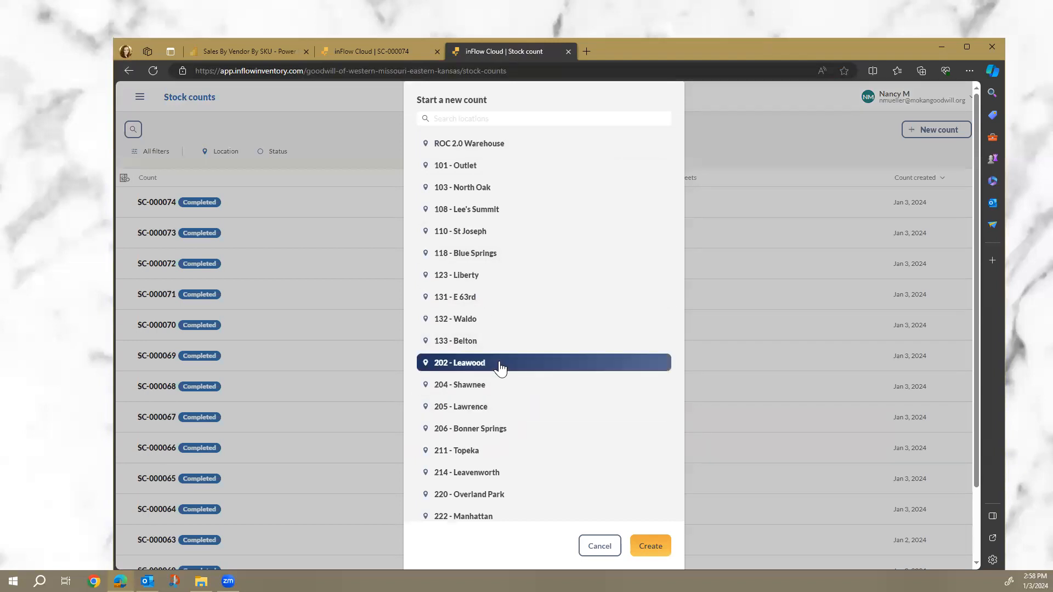
click(648, 549)
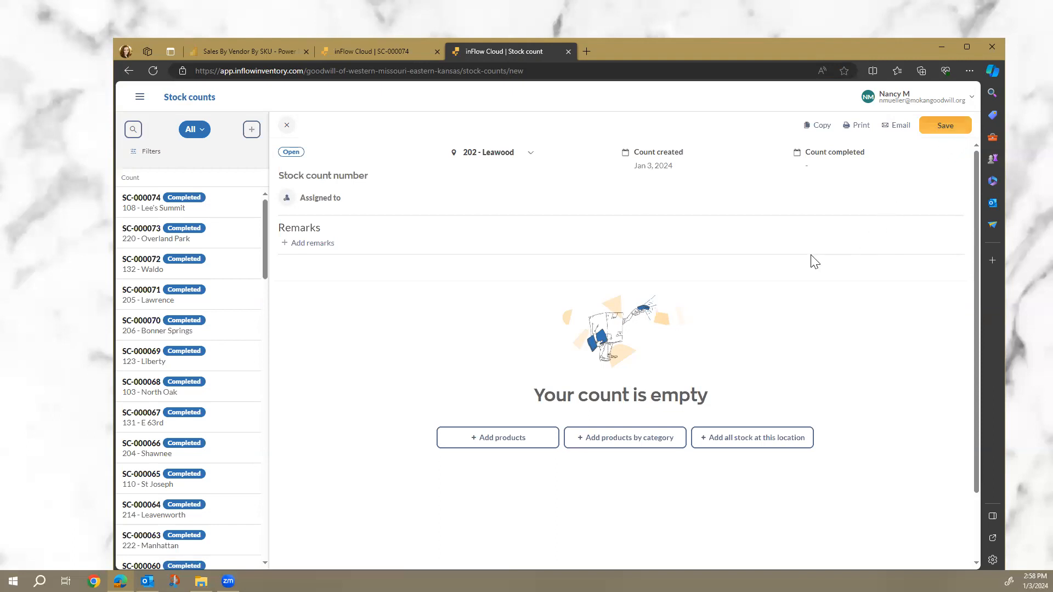
click(749, 442)
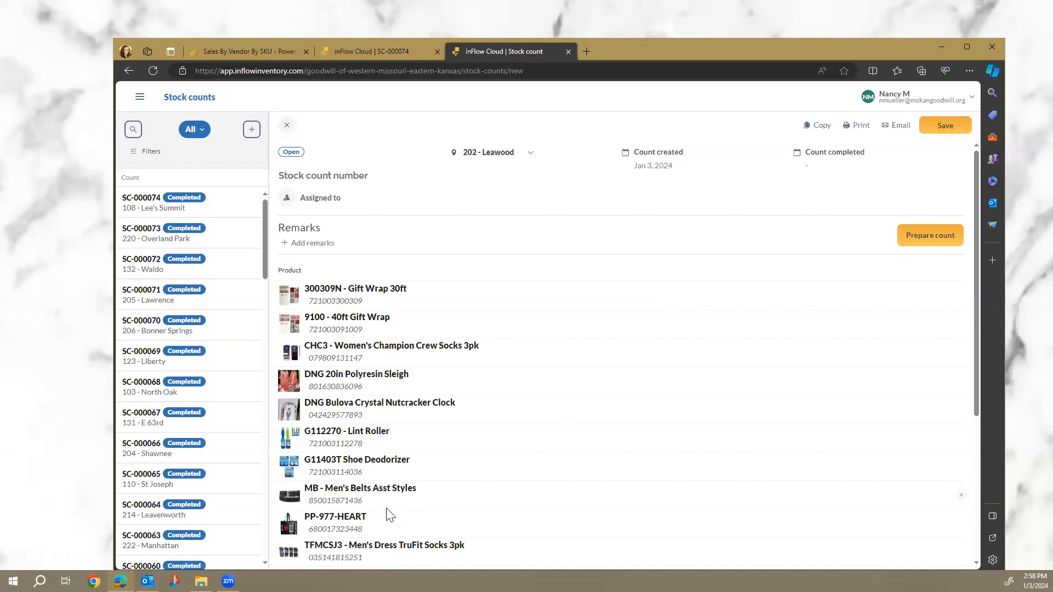
Review the ten Leawood products on the count and bring up count sheet preparation.
scroll(385, 518, down, 1)
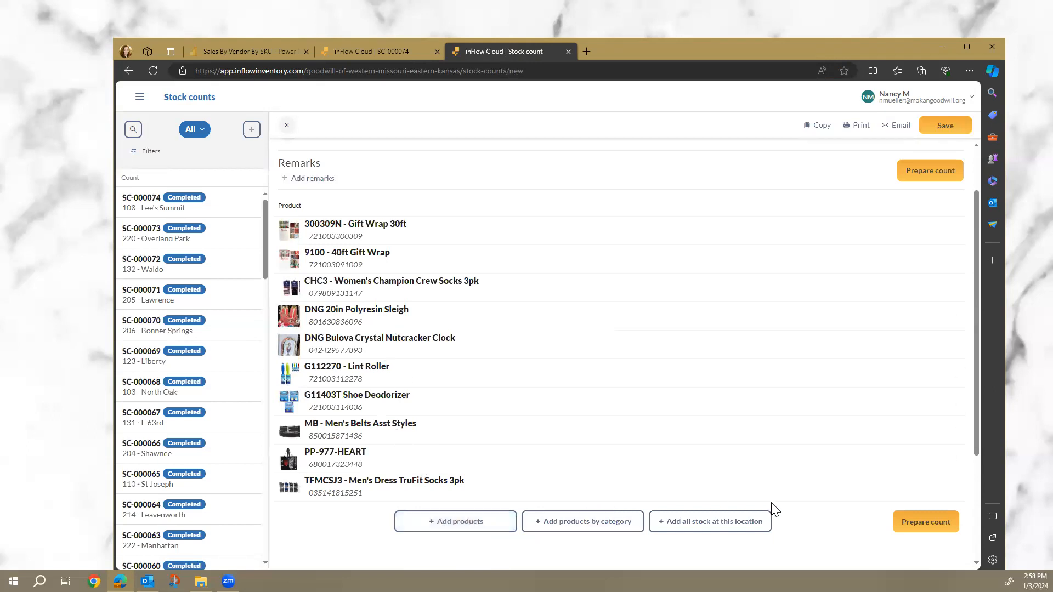
click(916, 526)
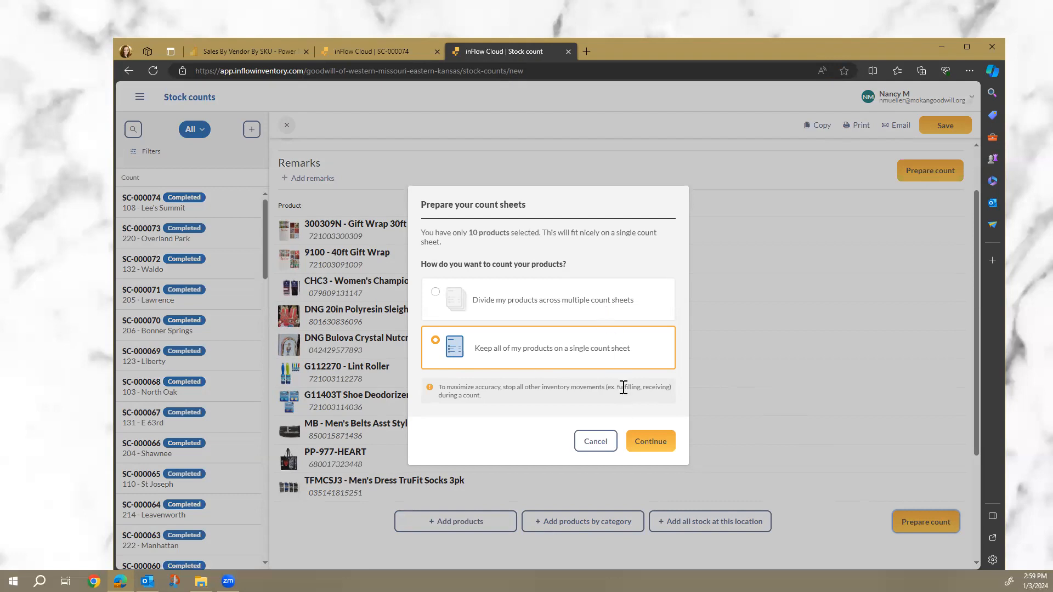
Keep all products on a single count sheet and save the count as SC-000075.
click(649, 445)
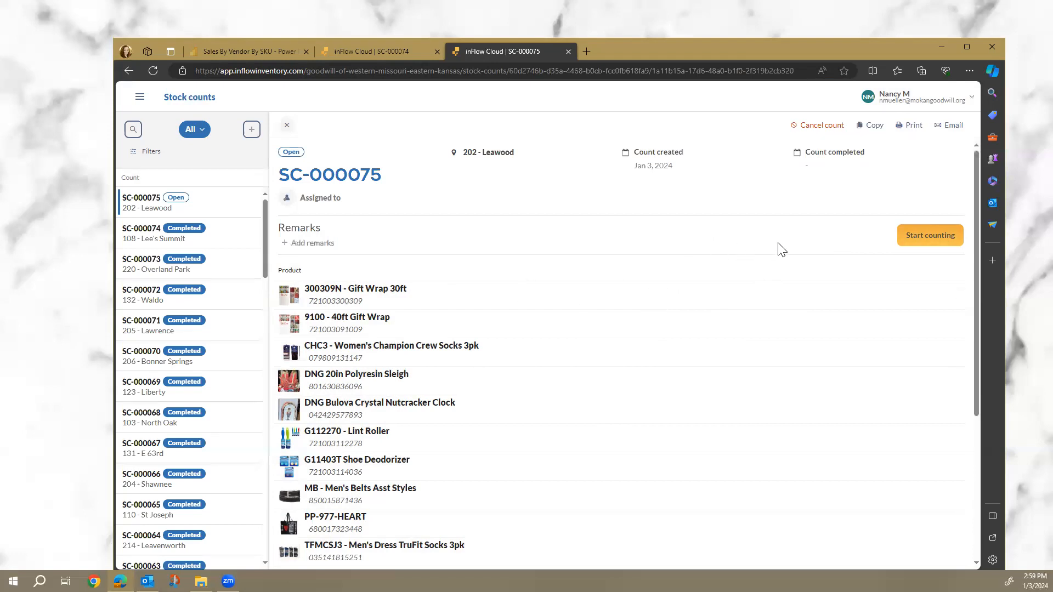
click(933, 240)
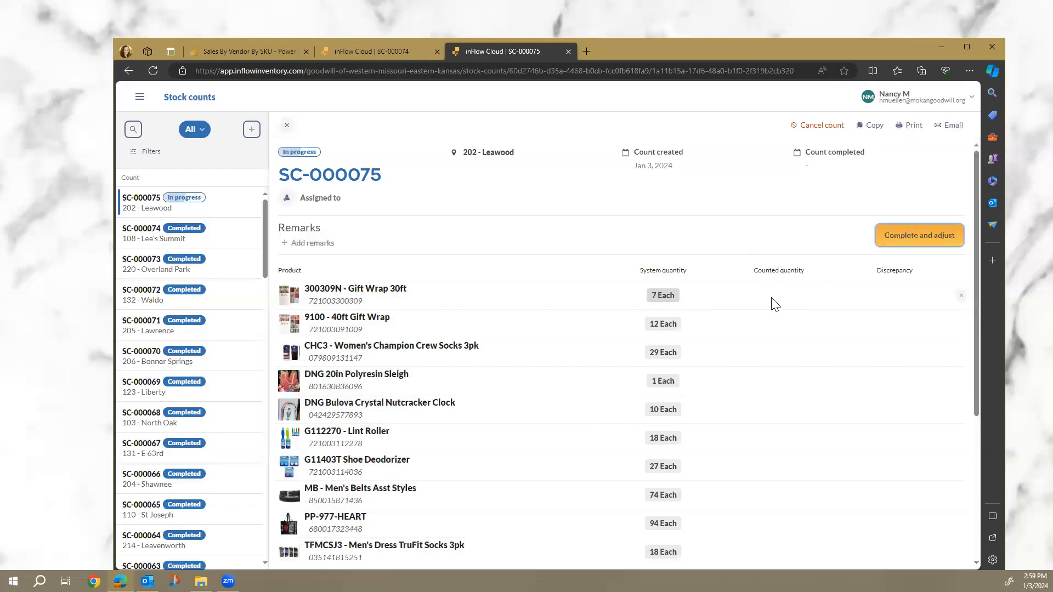
Confirm starting the count so SC-000075 shows system quantities and counted-quantity fields.
click(770, 295)
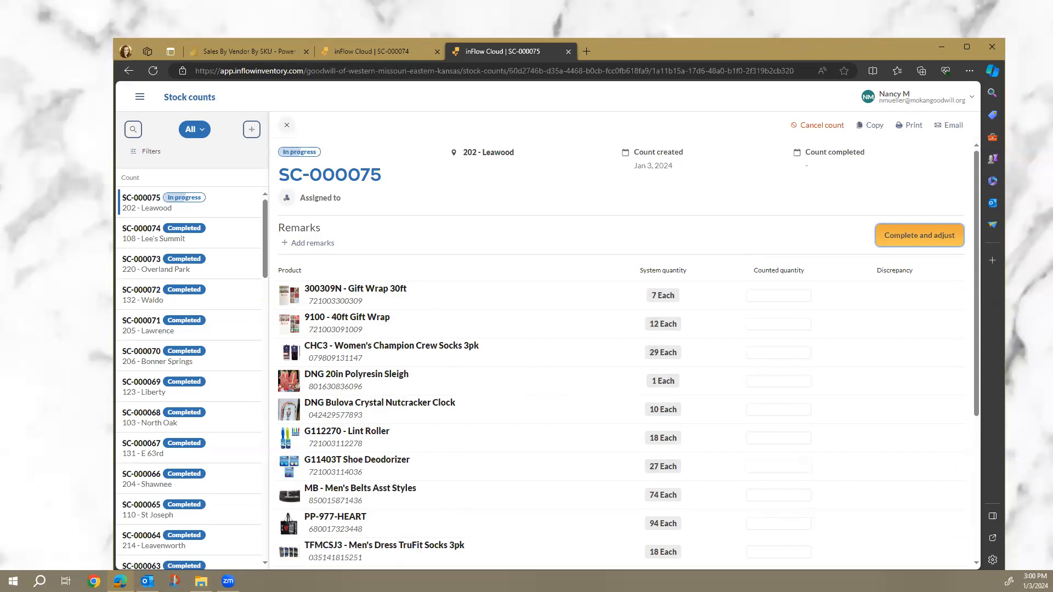
key(alt+Tab)
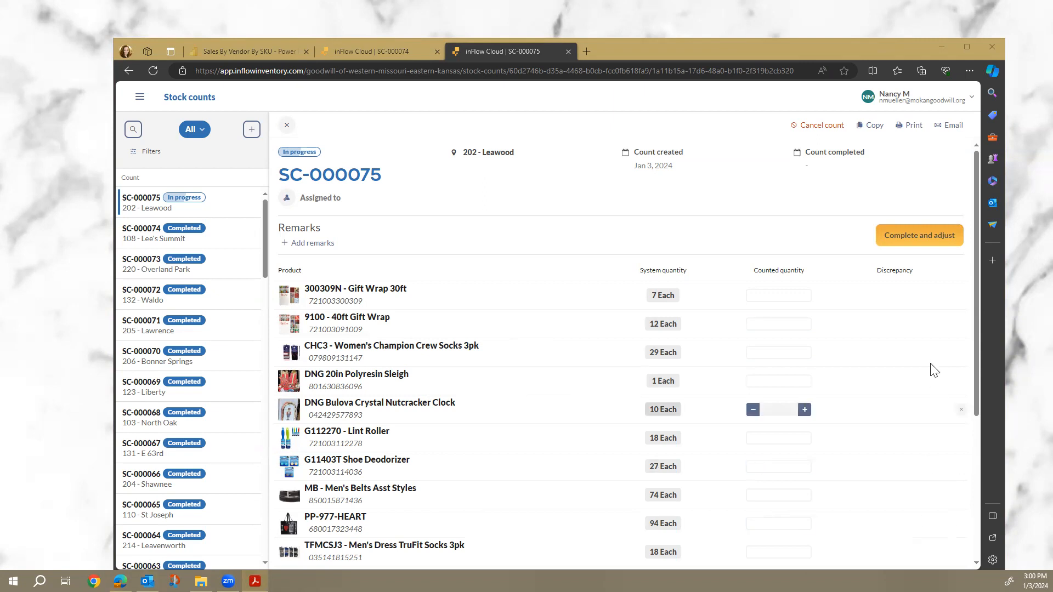
Enter a counted quantity of 0 for both the 30ft and 40ft Gift Wrap products.
click(783, 295)
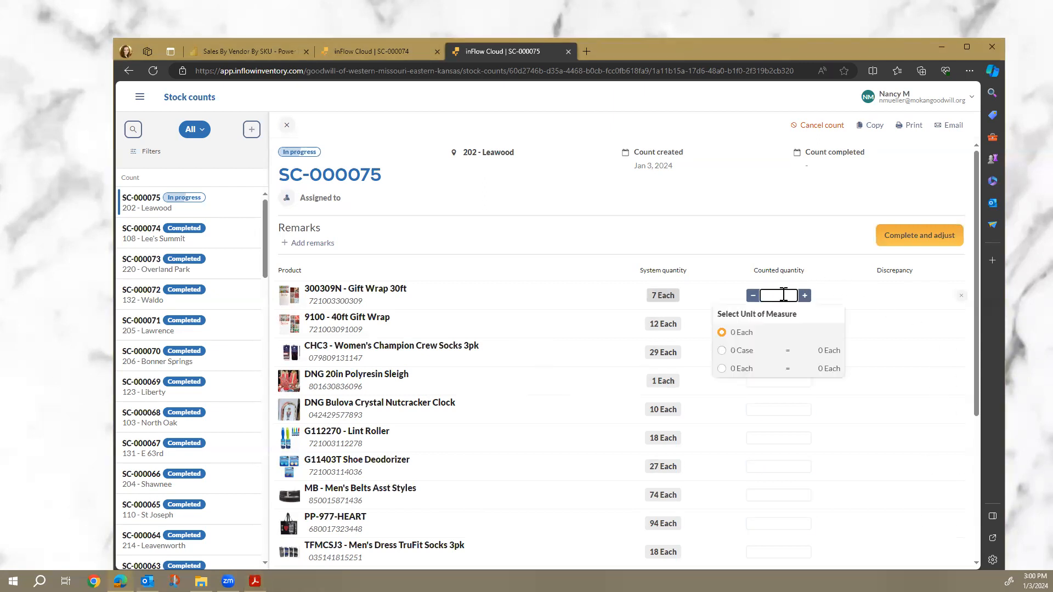
text(0)
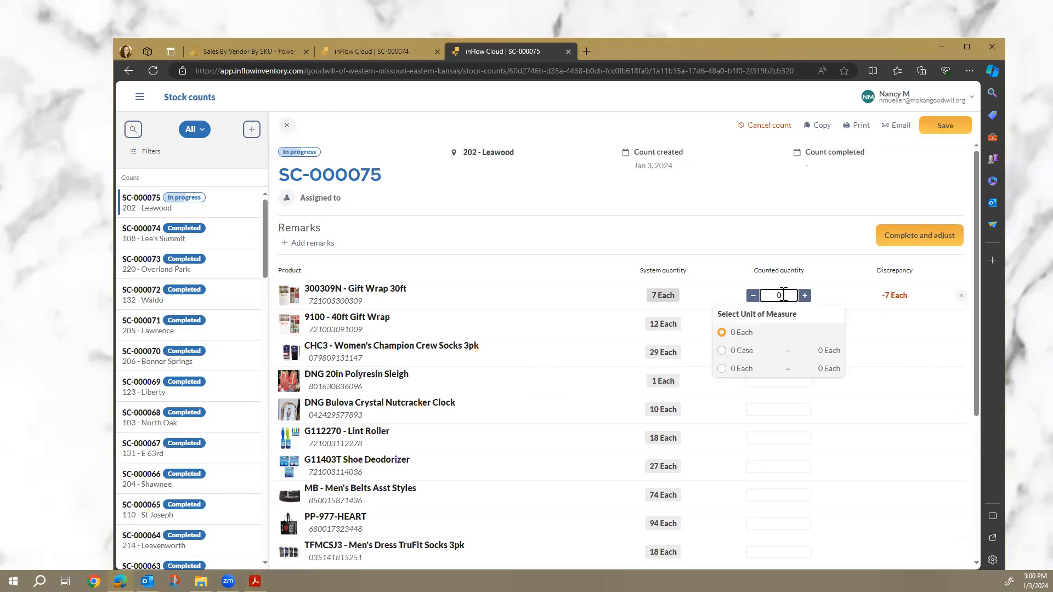
key(Return)
text(0)
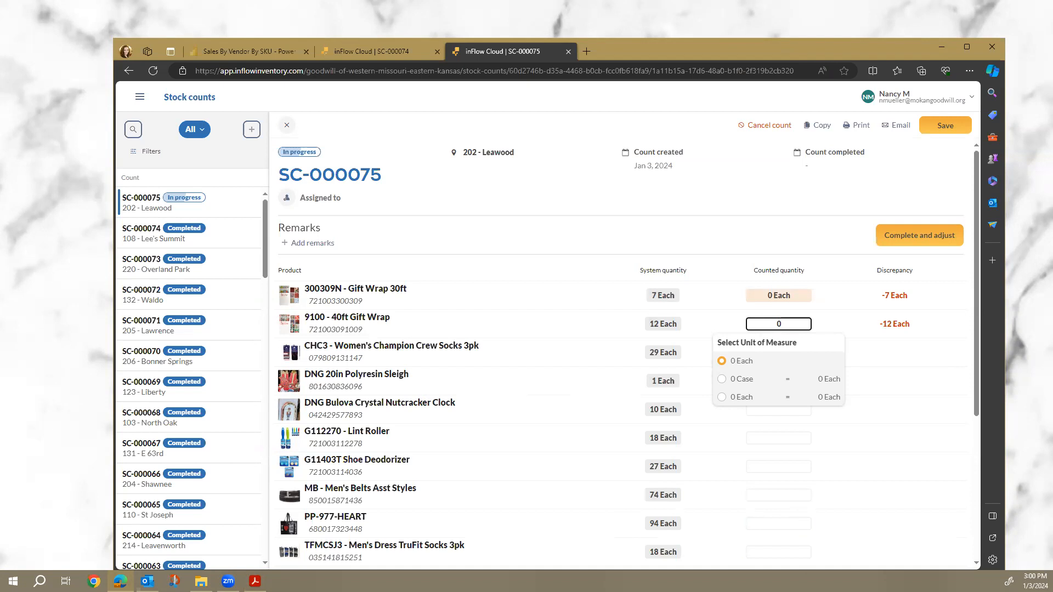
key(Return)
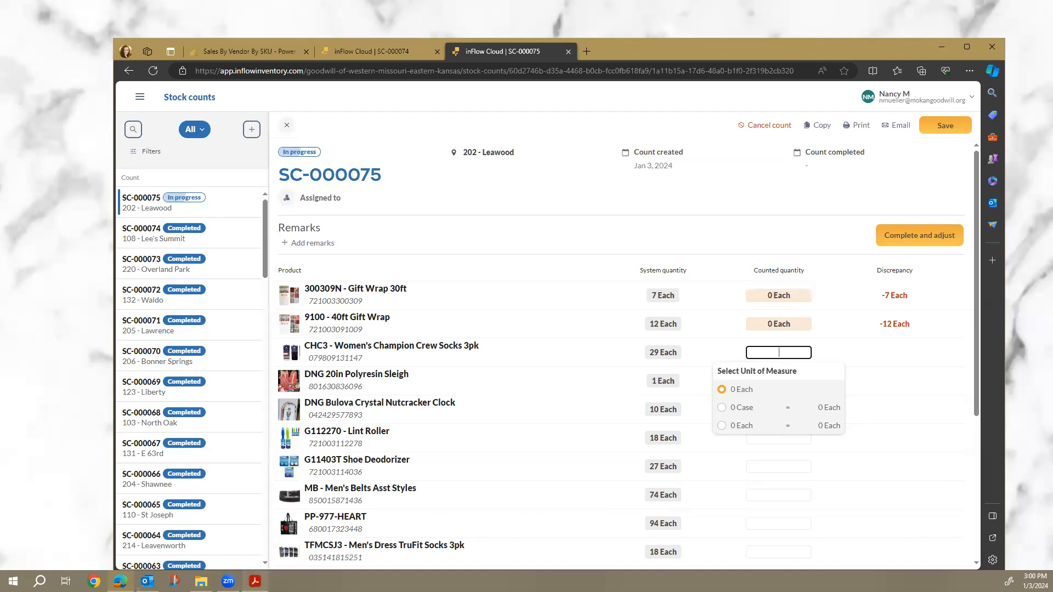
key(alt+Tab)
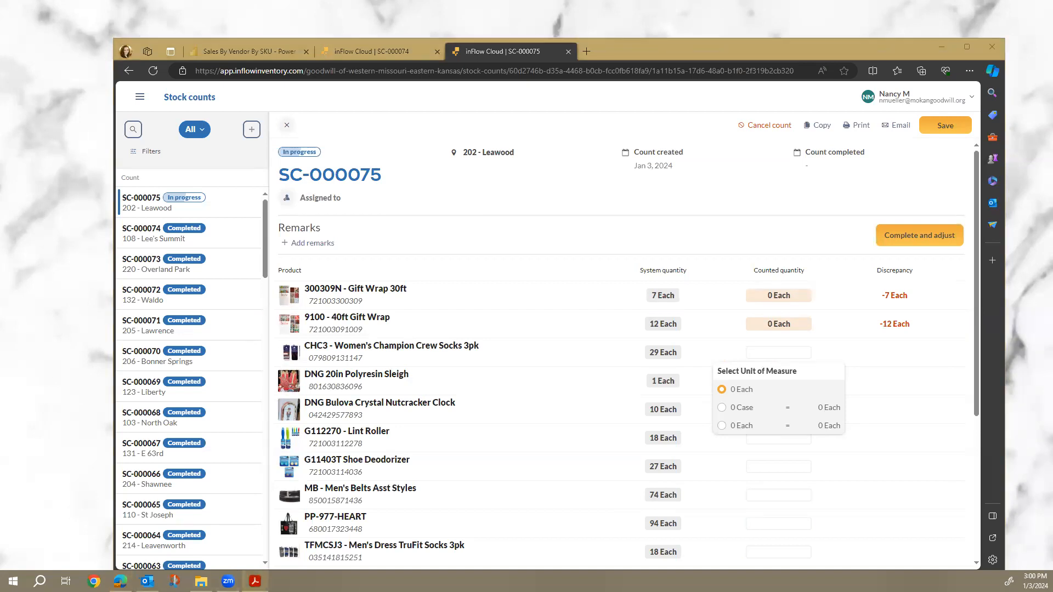
key(alt+Tab)
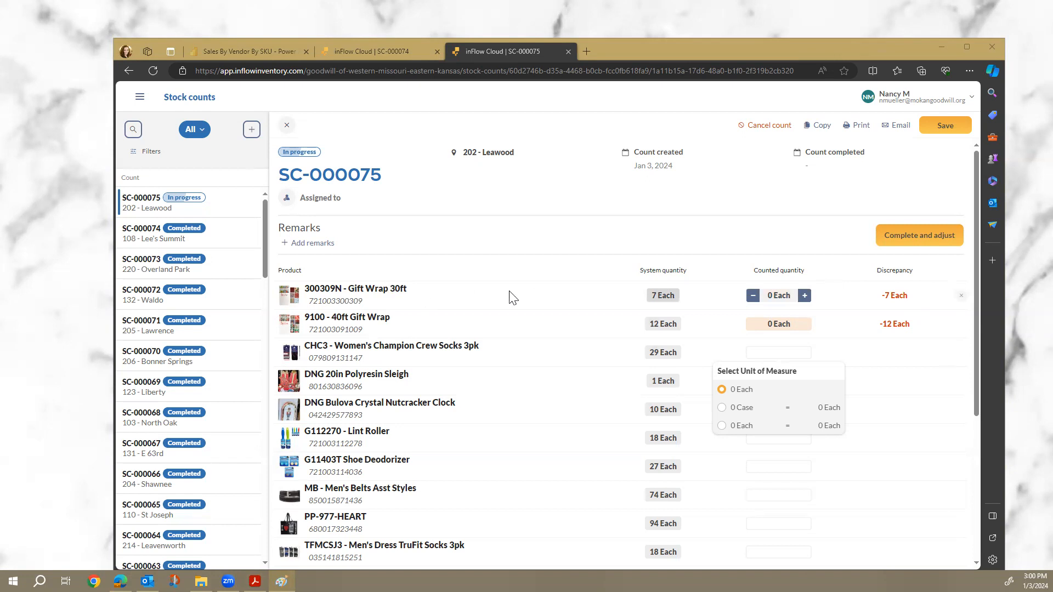
Try 24 for the 30ft Gift Wrap count, then correct it back to 0 Each.
click(804, 296)
click(804, 296)
click(804, 296)
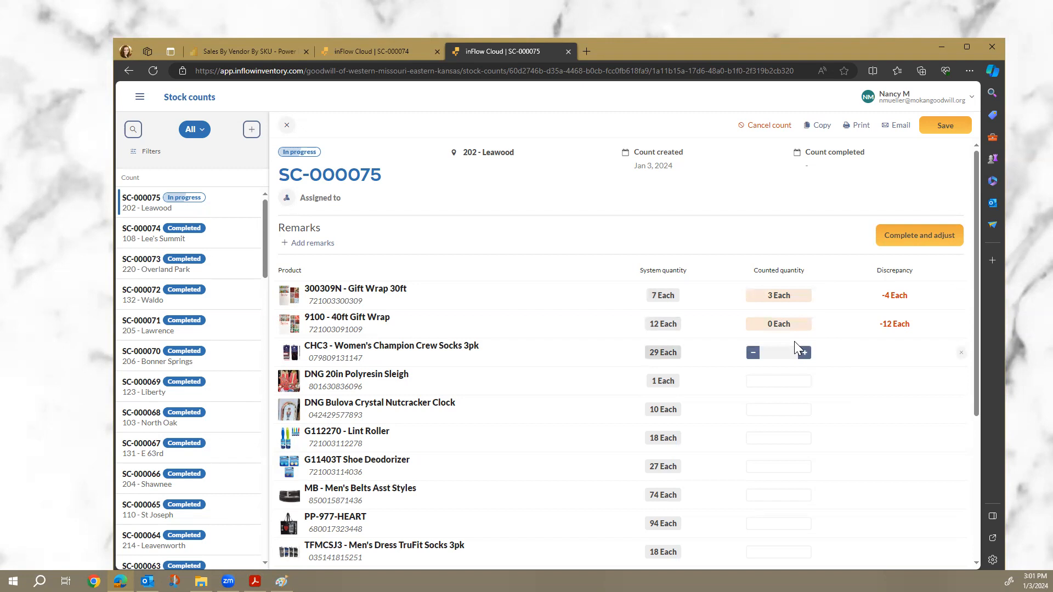
click(784, 297)
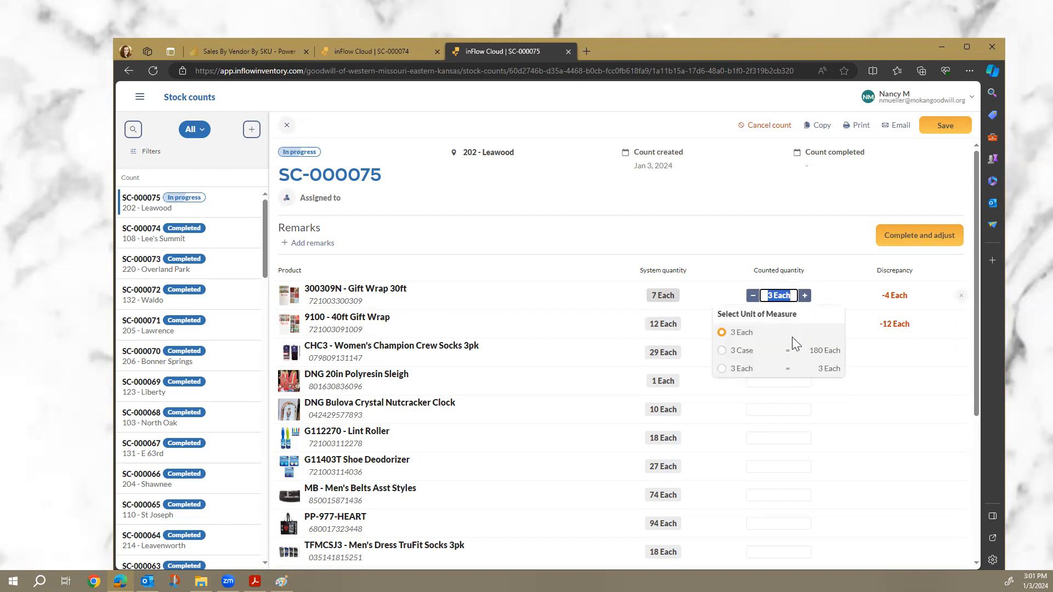
text(24)
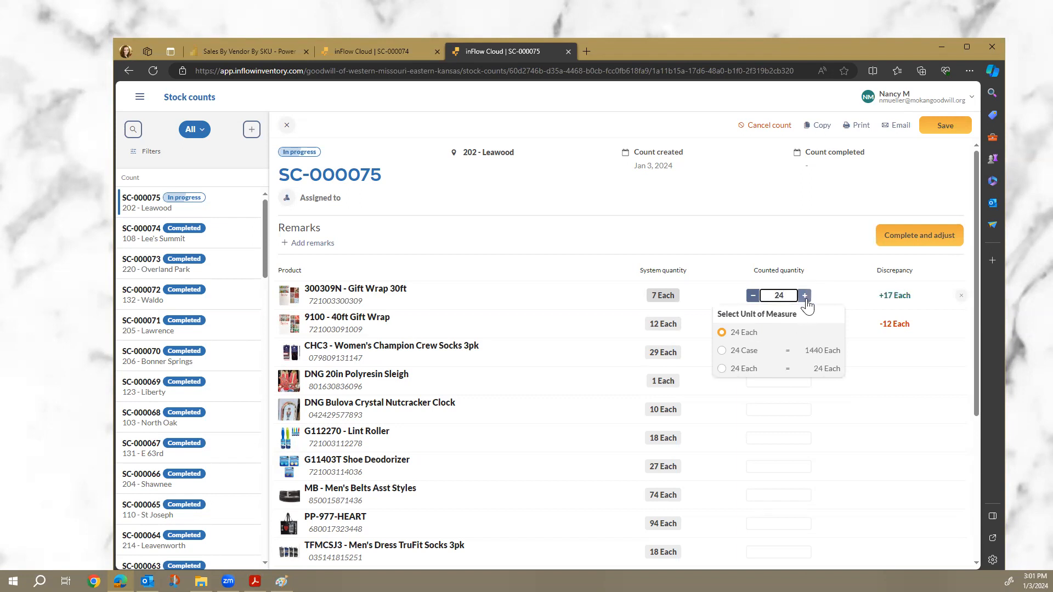
click(761, 334)
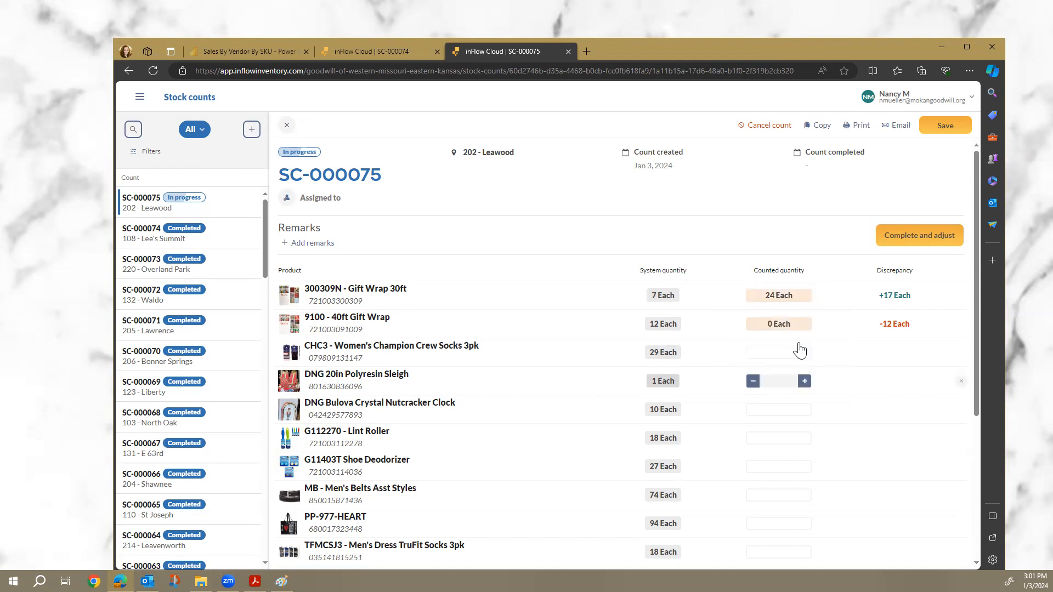
click(785, 297)
text(0)
click(762, 333)
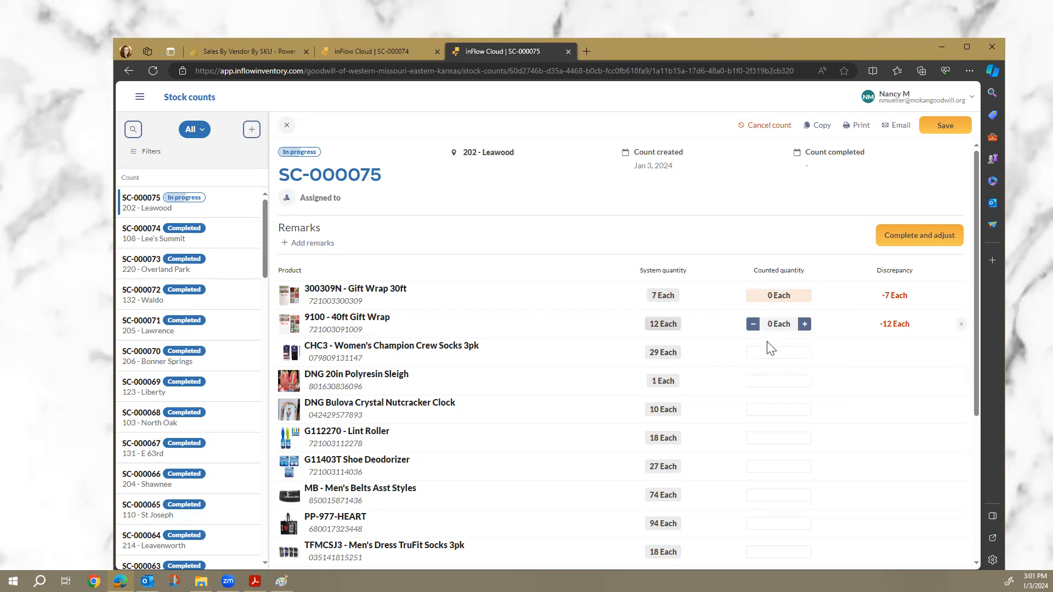
click(773, 352)
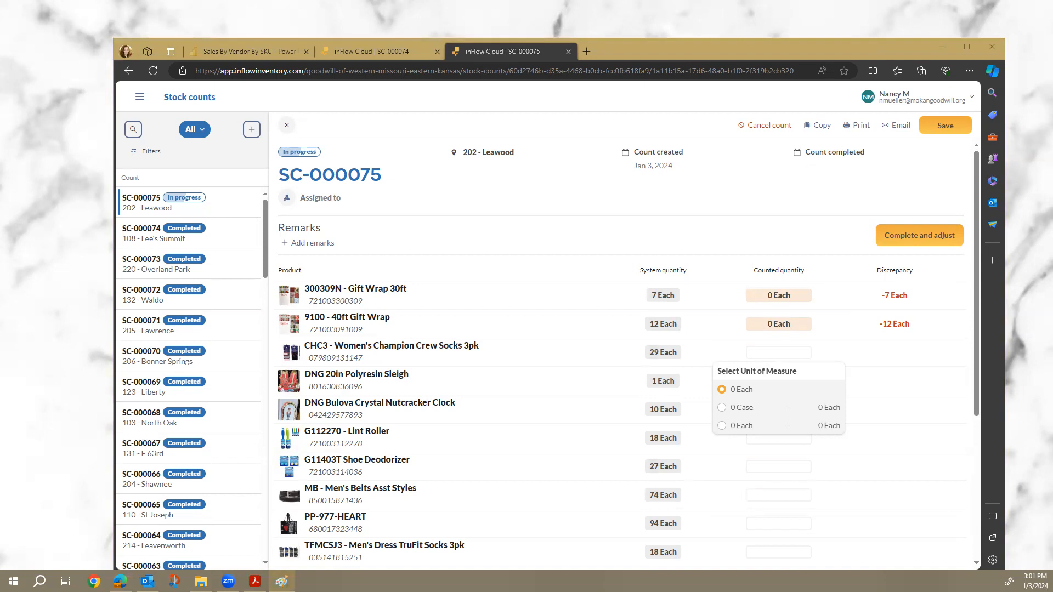
Count 3 for 30ft Gift Wrap, 13 for 40ft Gift Wrap, 29 crew socks, then 0.
click(780, 297)
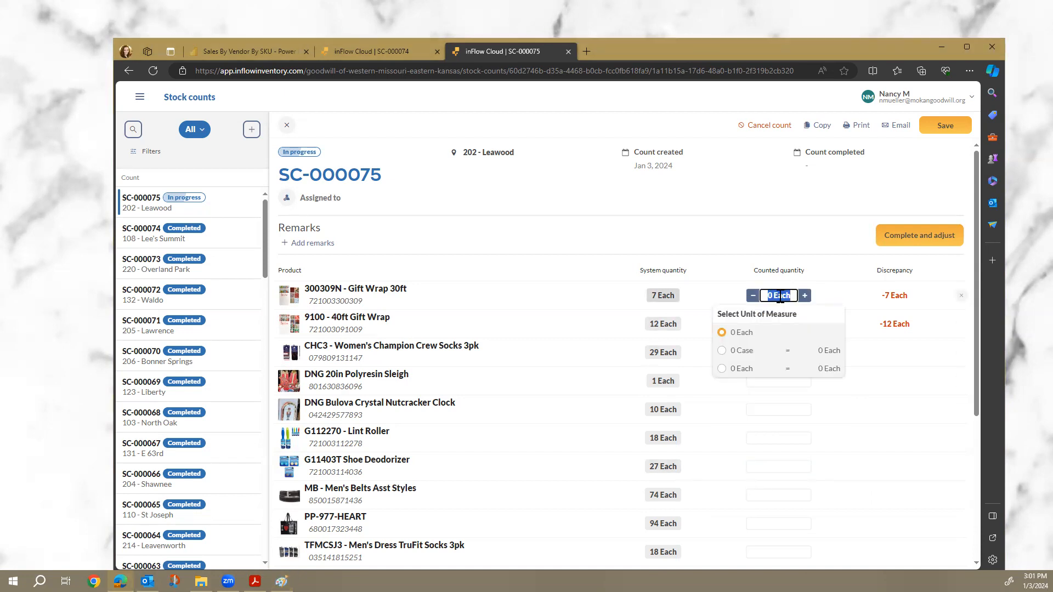
text(3)
key(Return)
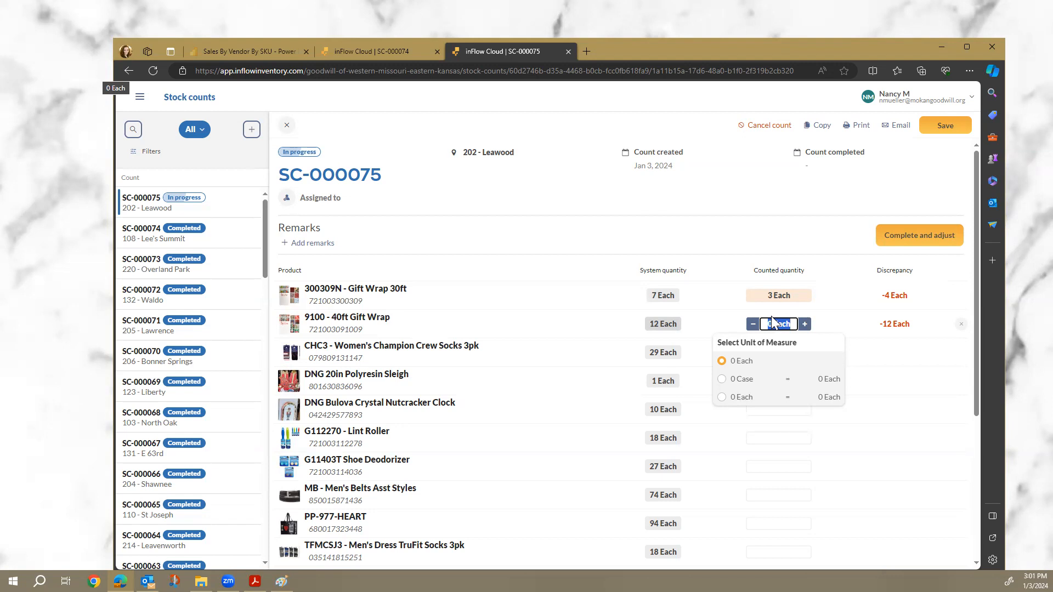
text(13)
key(Return)
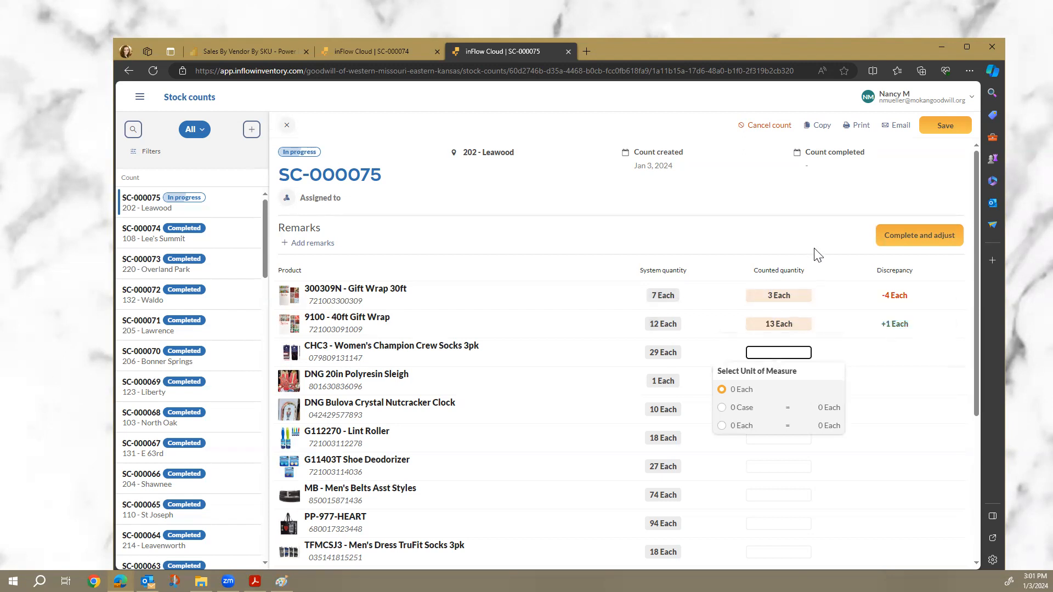
text(29)
key(Return)
text(0)
key(Return)
Enter counts: Nutcracker Clock 6, Lint Roller 16, Shoe Deodorizer 28, Men's Belts 200, PP-977-HEART 77.
text(6 Each)
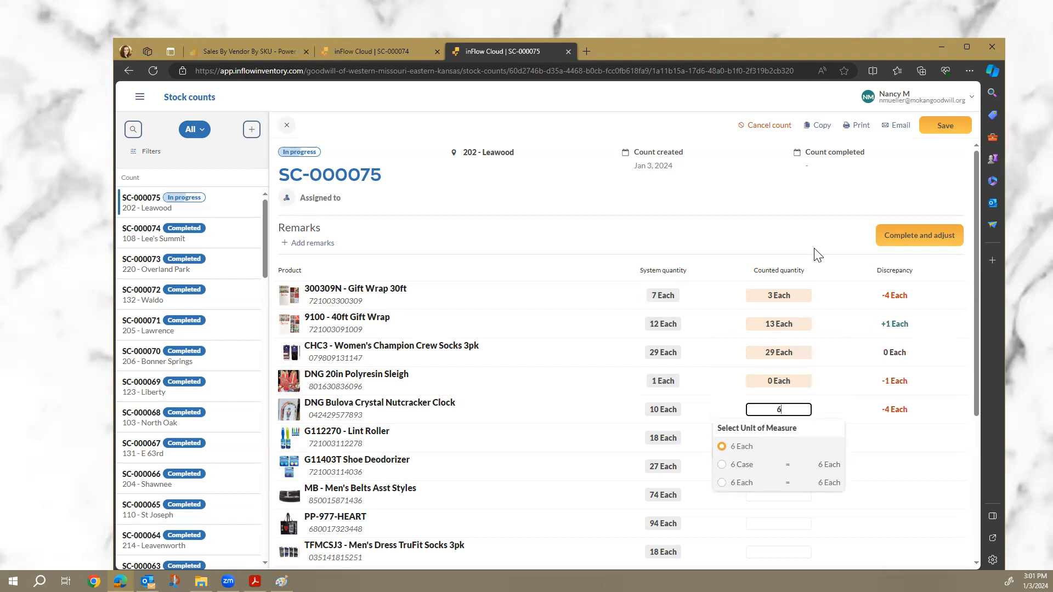
key(Return)
text(16 Each)
key(Return)
text(28 Each)
key(Return)
text(200)
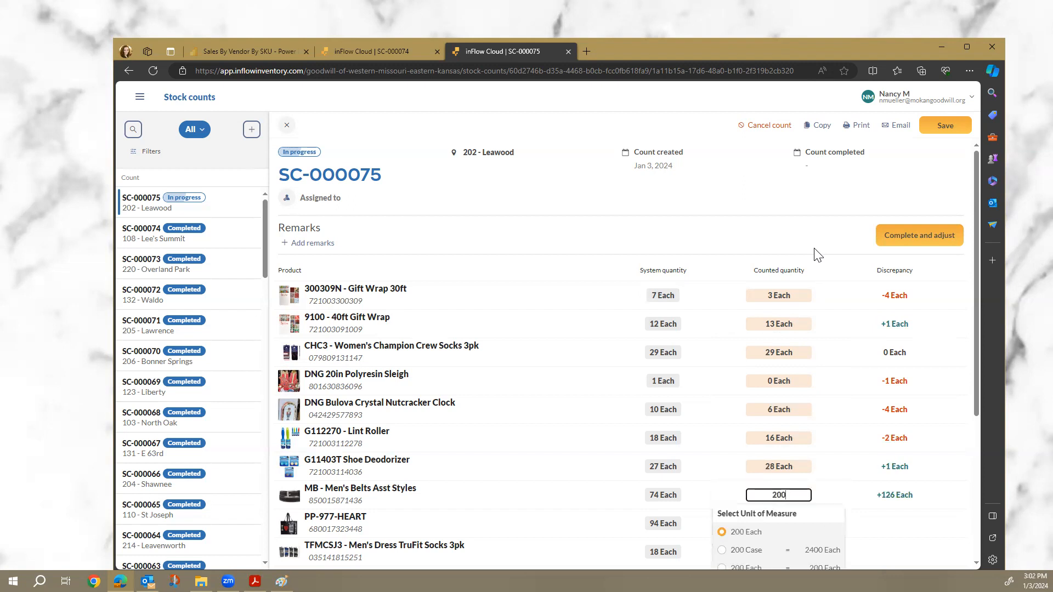
key(Return)
text(77)
key(Return)
Enter 18 for the dress socks and complete the count, adjusting stock levels.
text(18)
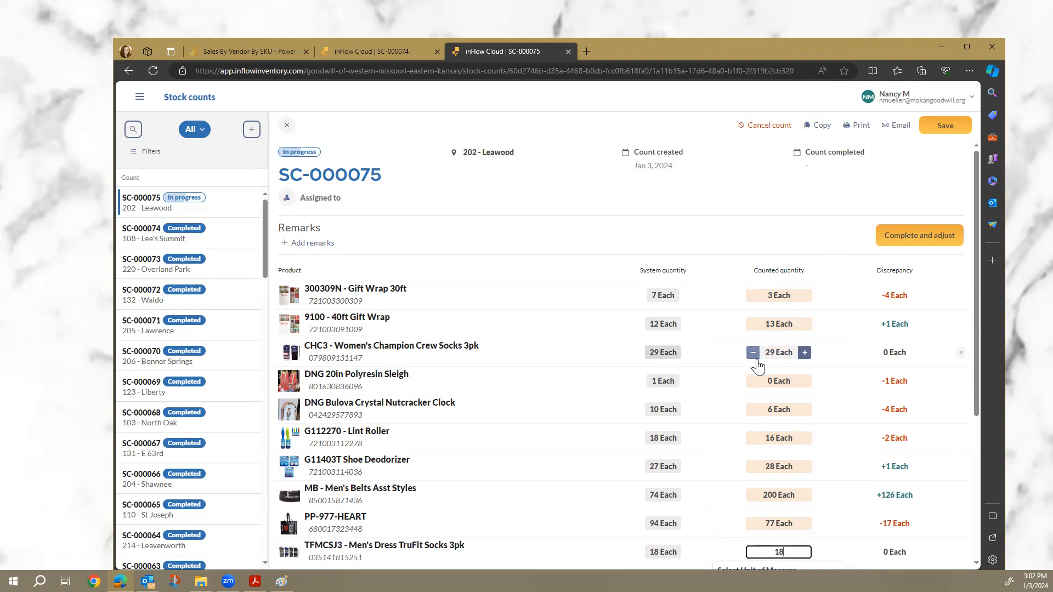
scroll(757, 359, down, 2)
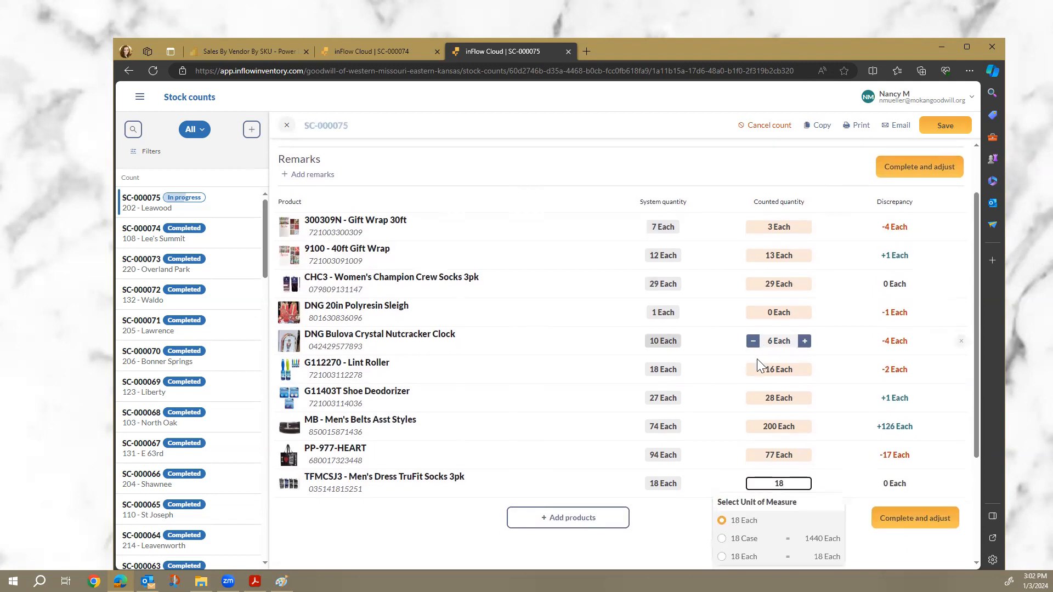
click(779, 540)
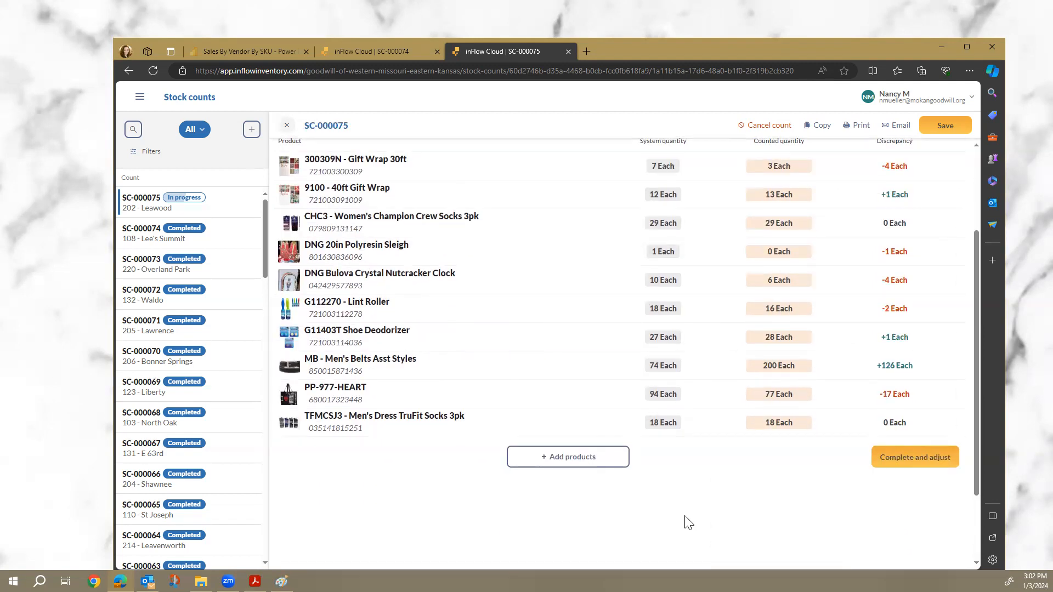
scroll(691, 520, up, 1)
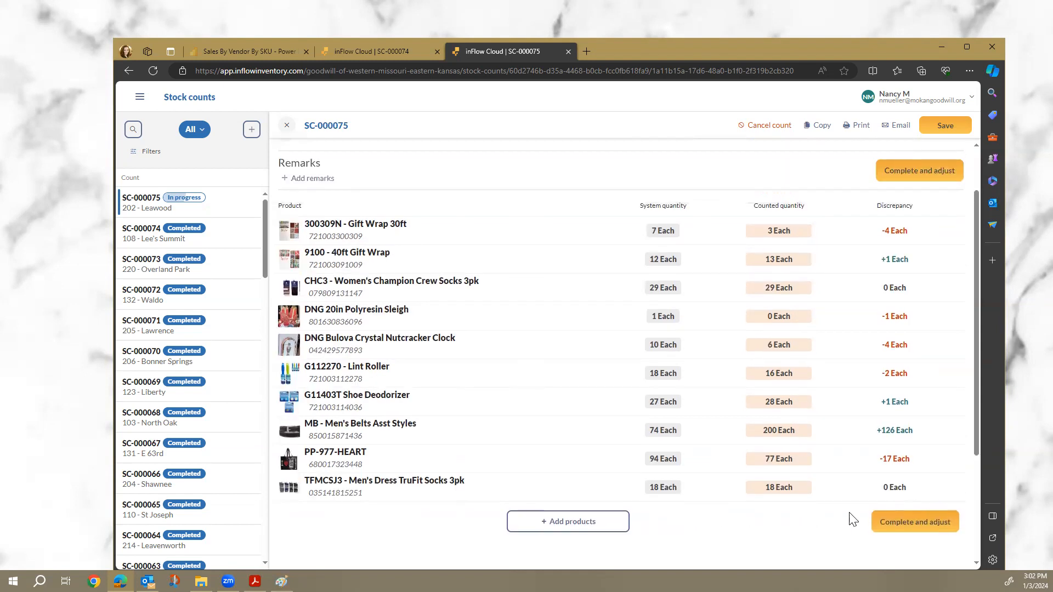
click(893, 524)
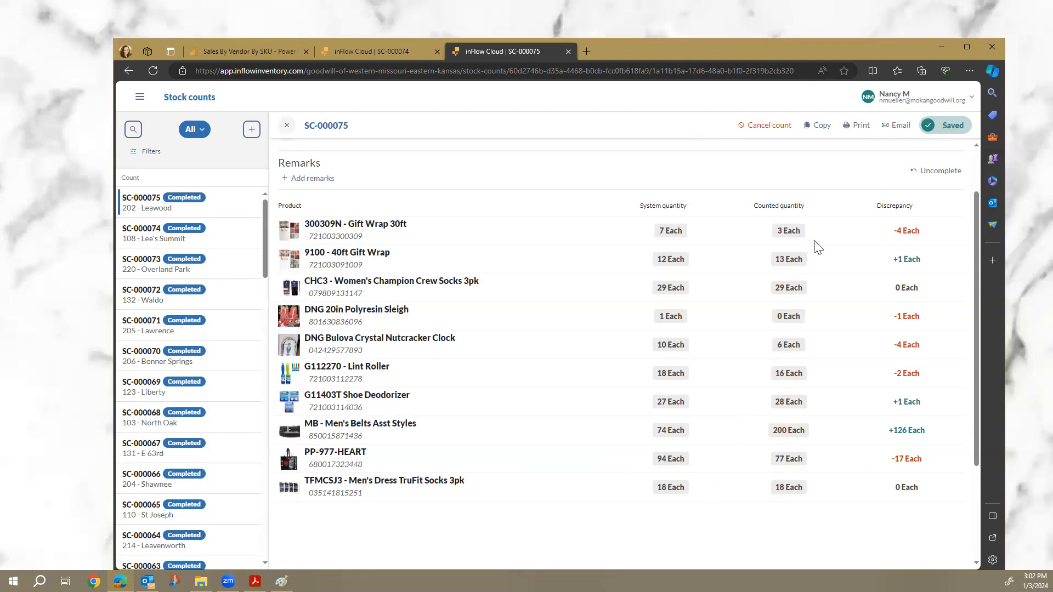
Open the email form for completed stock count SC-000075.
click(896, 126)
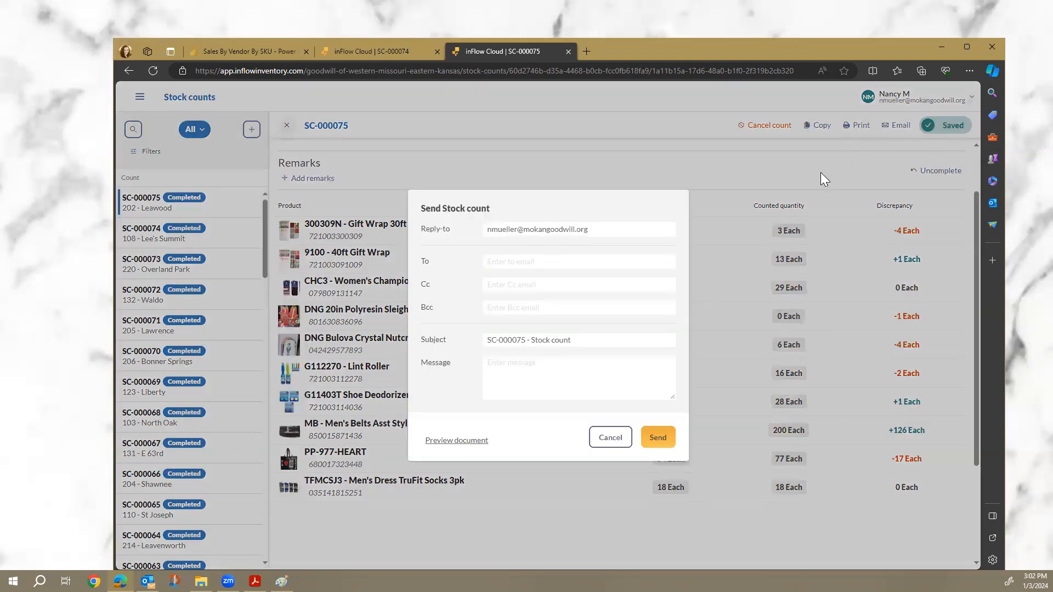
Enter the two recipients' e-mail addresses in the To field of the SC-000075 email.
click(503, 261)
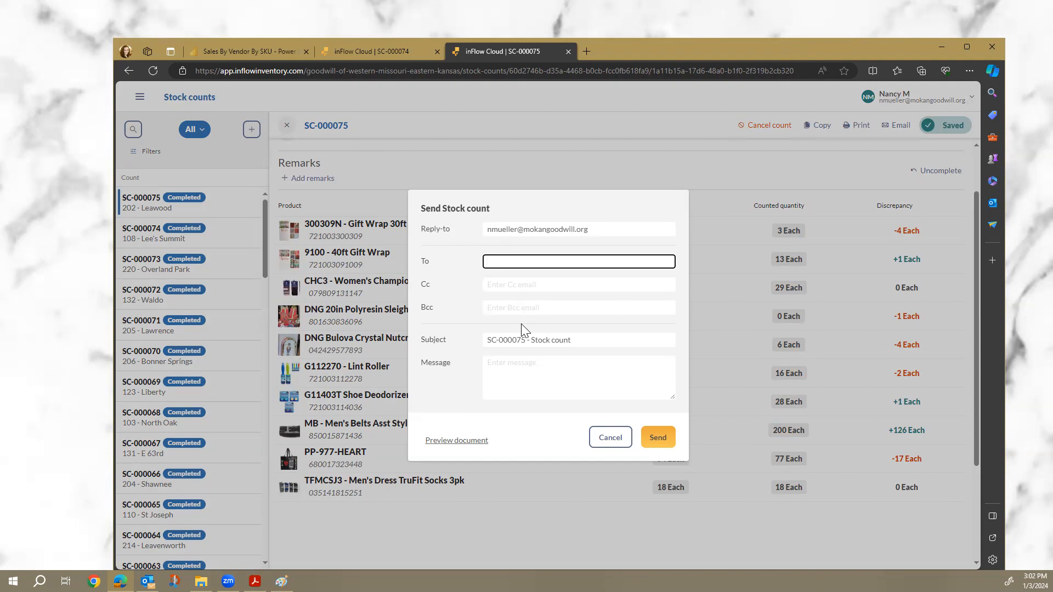
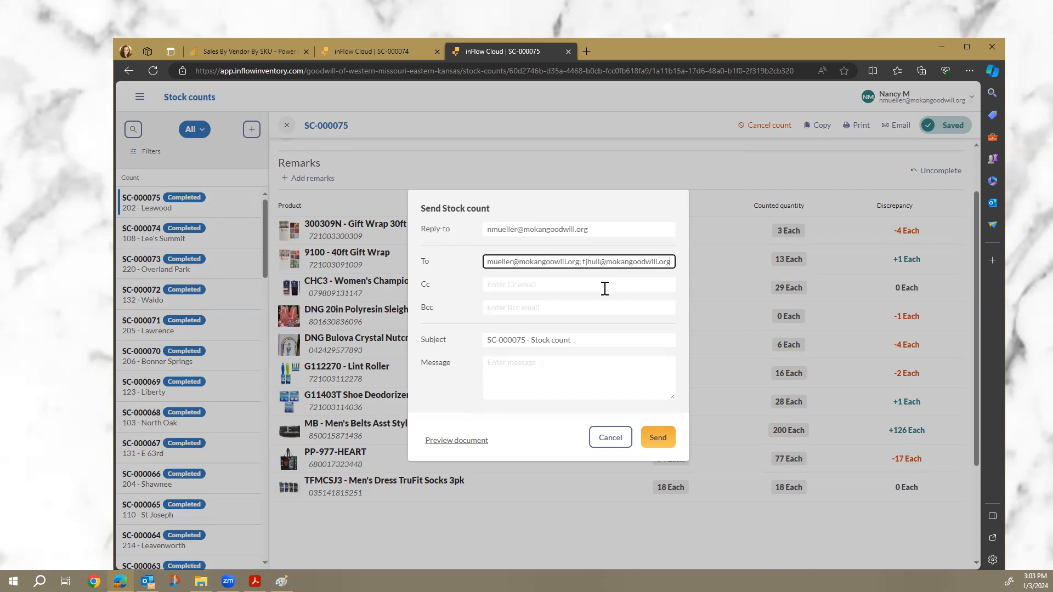
click(585, 342)
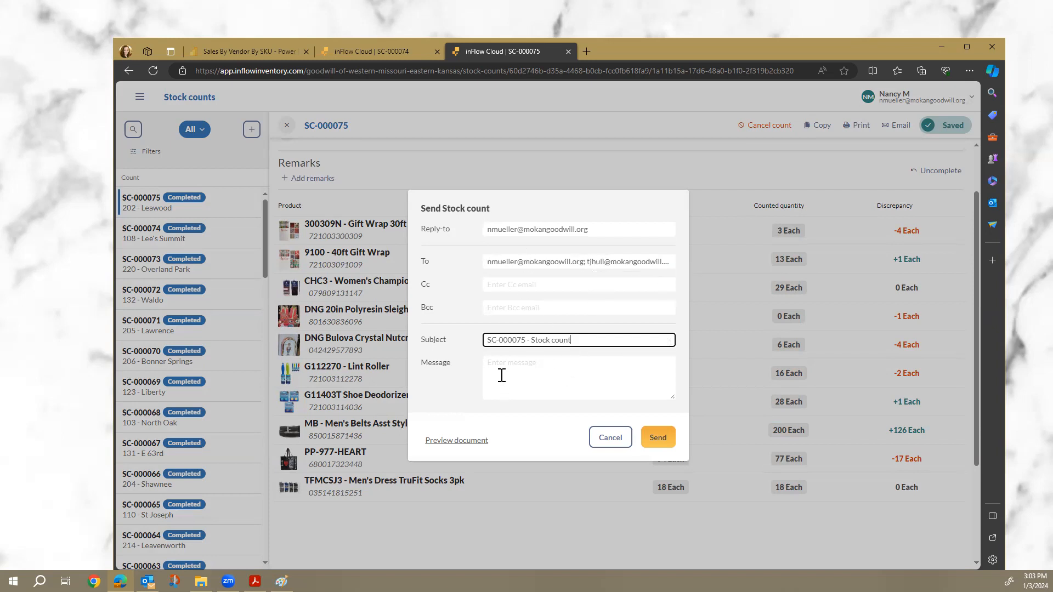
Set subject '202 SC-000075 - Stock count 12.2023', add the inventory report note, and send.
click(525, 386)
click(578, 341)
click(486, 340)
text(202 )
text(2/2023)
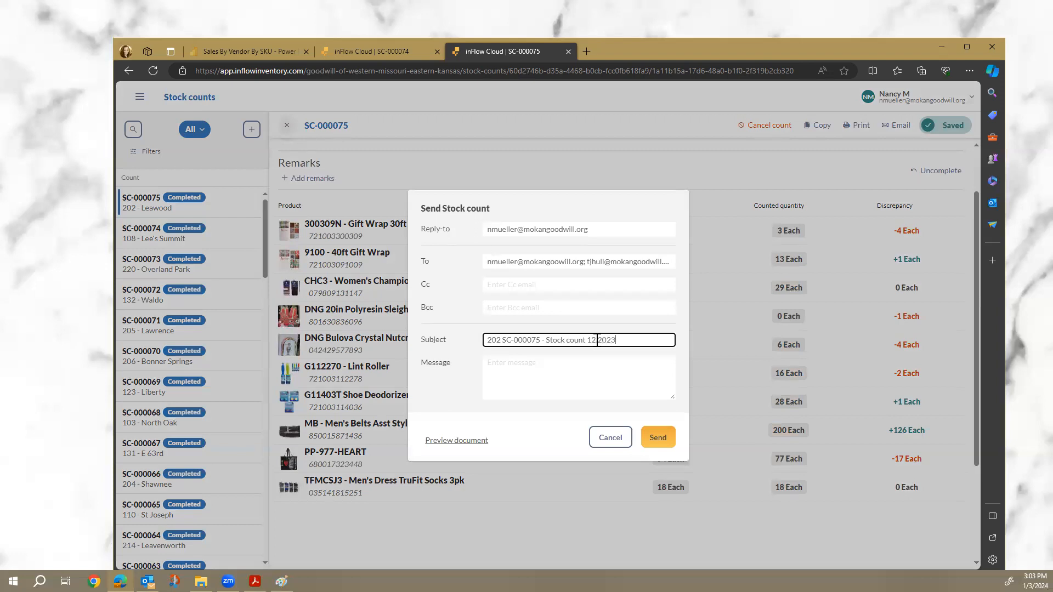
click(575, 367)
text(PL)
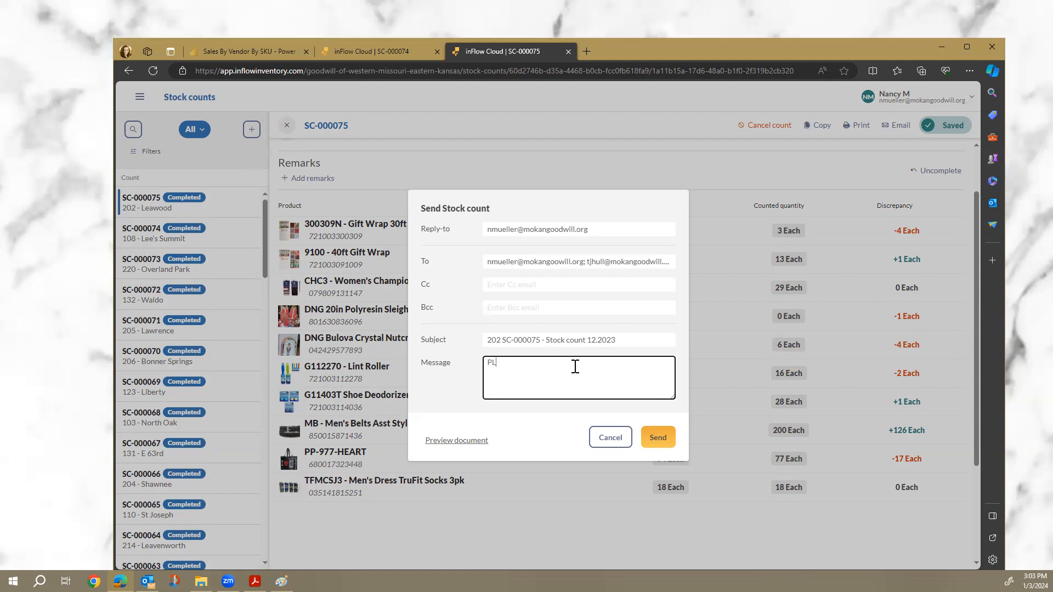
text(easasesee attached Inventory Report for 202 12.2023)
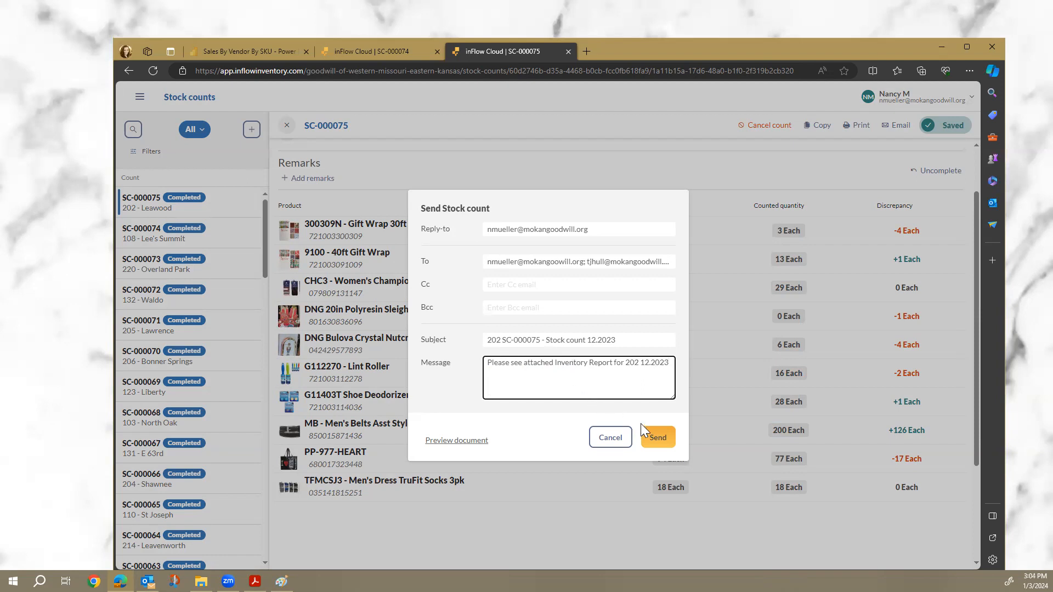
click(655, 439)
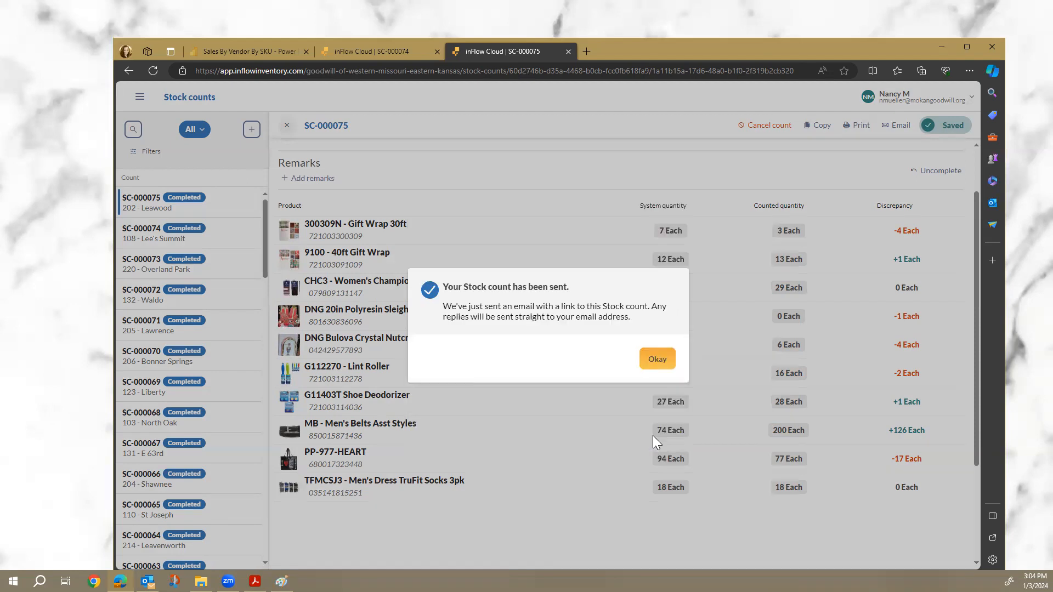
Dismiss the email confirmation, then preview SC-000075 for printing and cancel without printing.
click(660, 364)
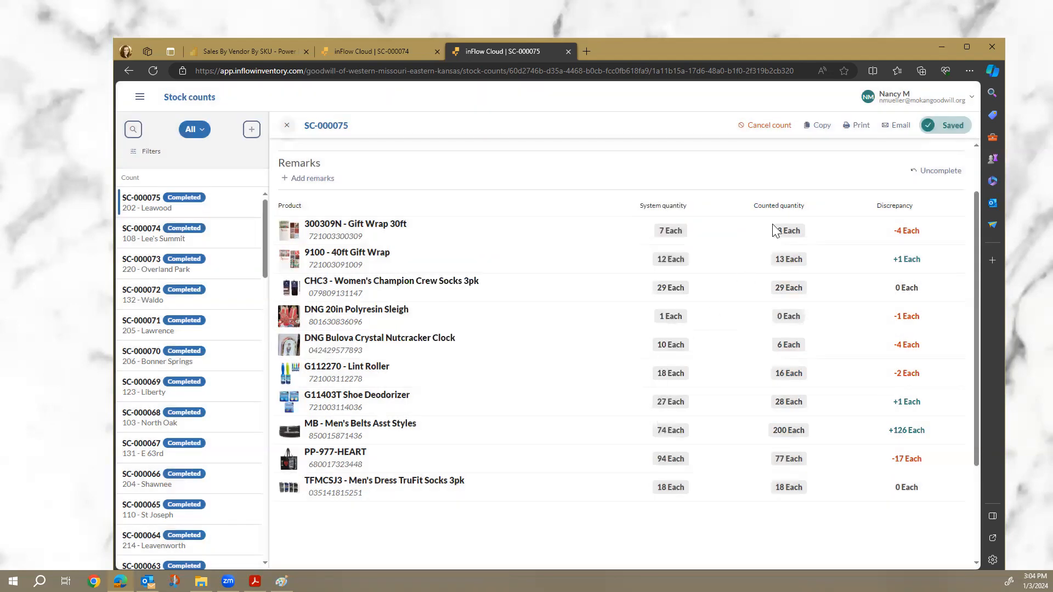
click(852, 133)
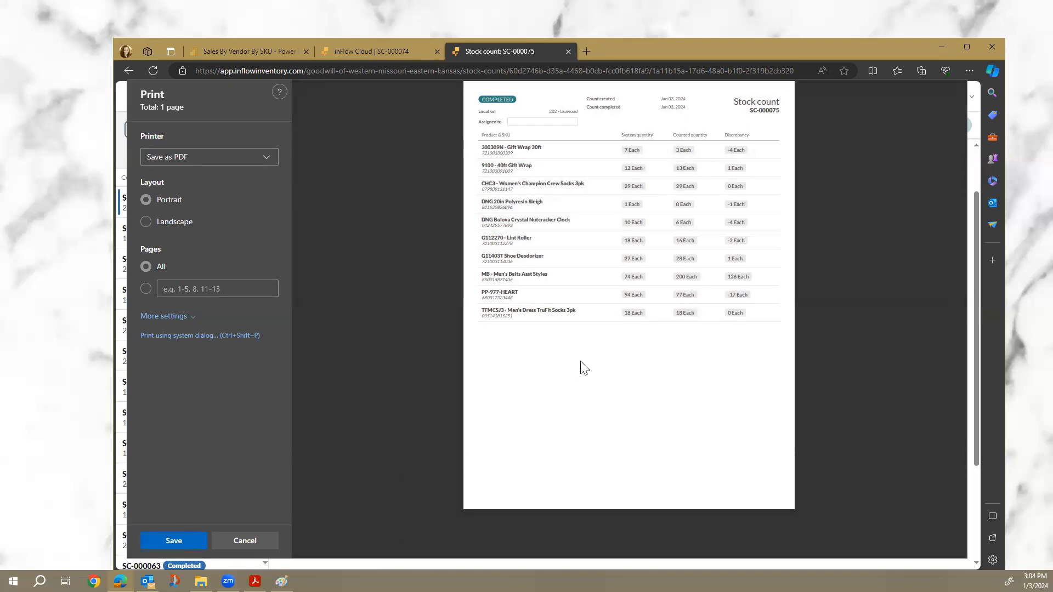
click(244, 543)
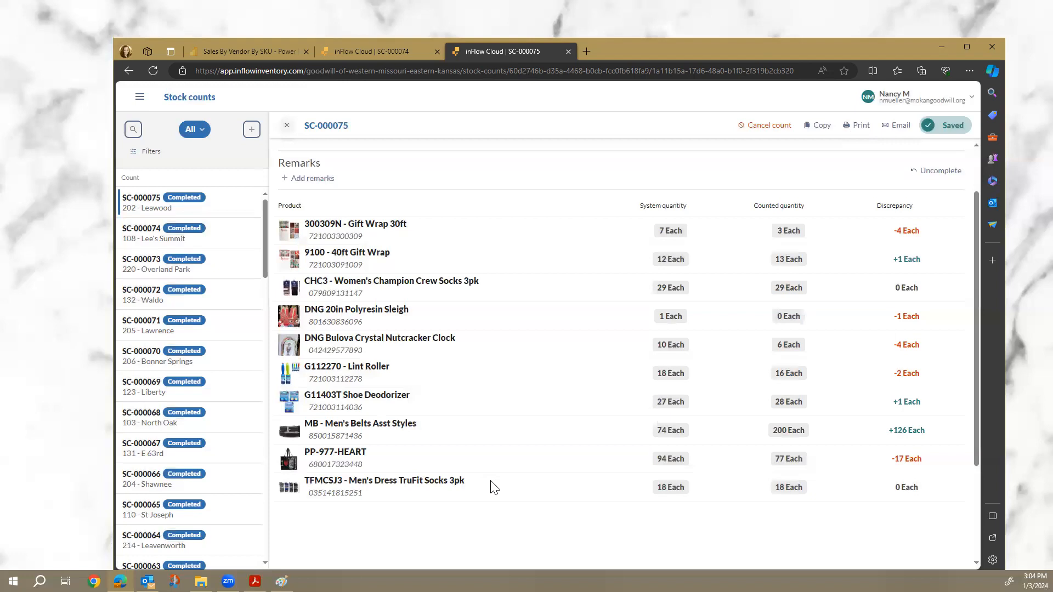
Return to the top of completed count SC-000075 and bring up the main navigation menu.
scroll(493, 487, down, 1)
scroll(494, 487, up, 2)
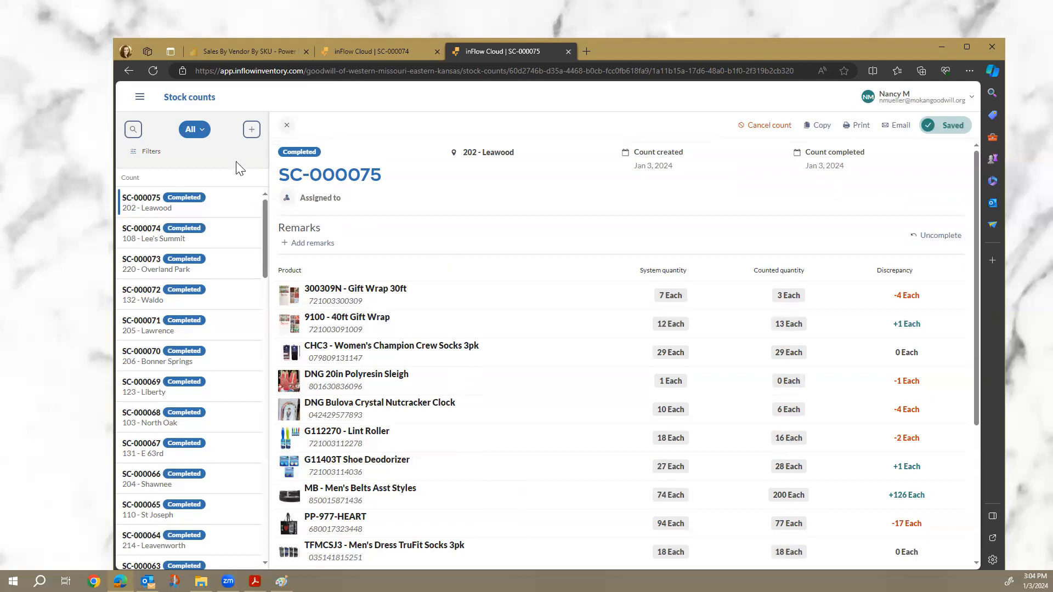
click(140, 100)
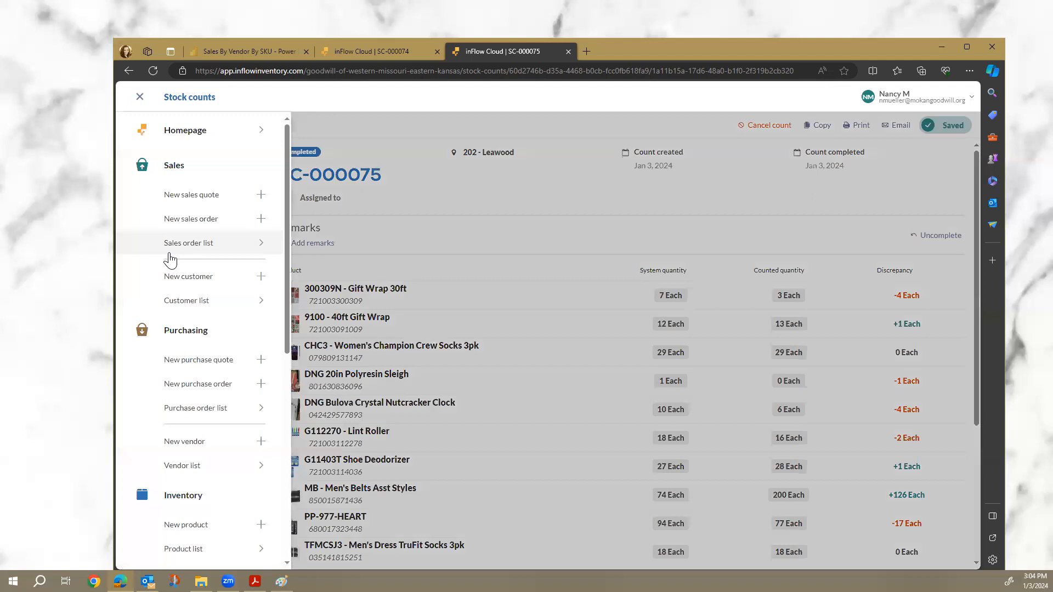
Create a new stock transfer dated Jan 3, 2024 from 202 - Leawood to ROC 2.0 Warehouse.
scroll(170, 261, down, 2)
scroll(170, 261, down, 3)
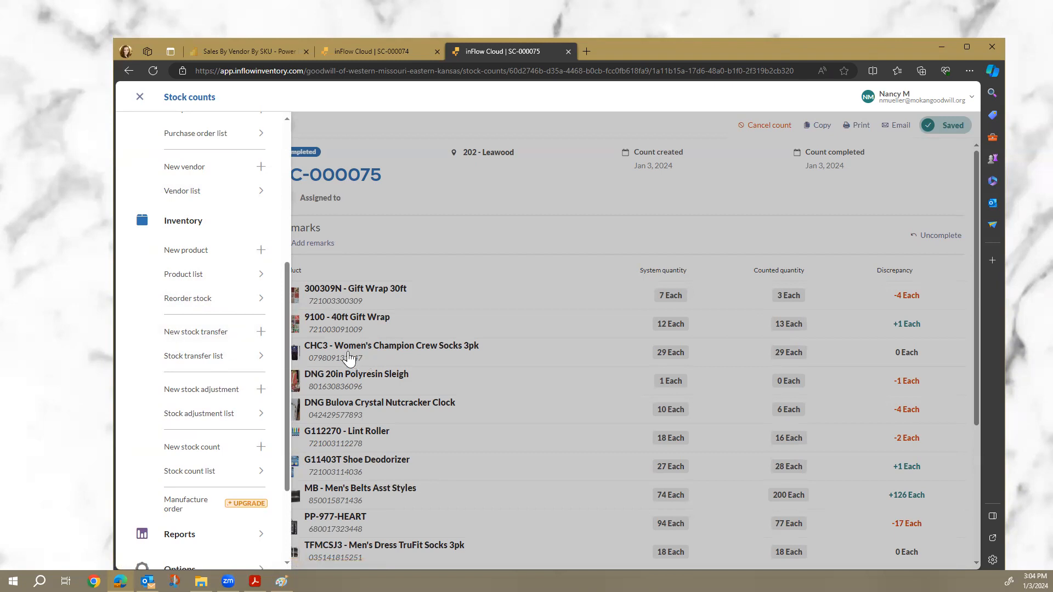
click(184, 335)
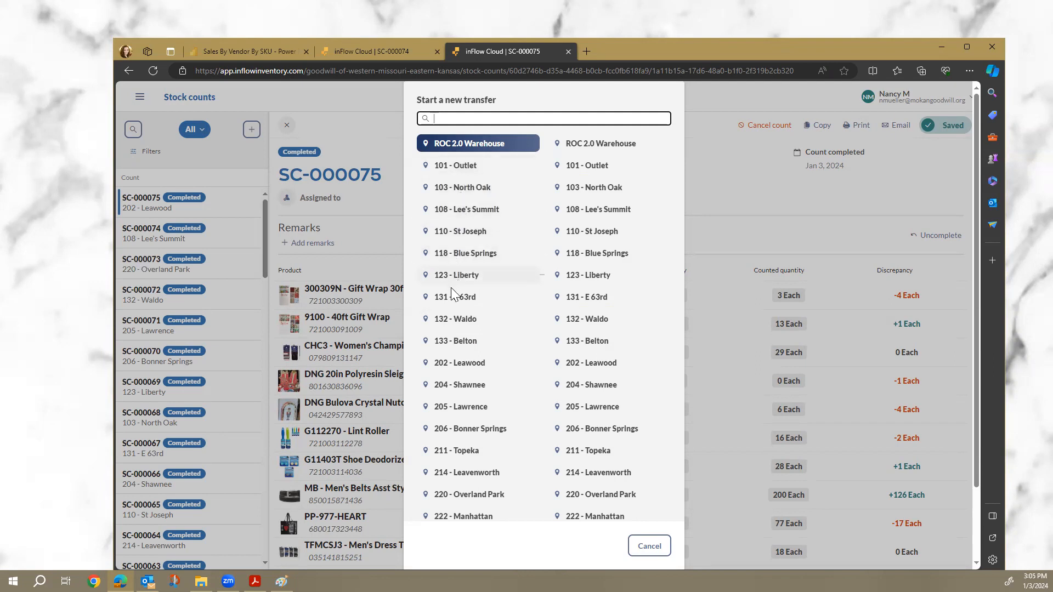
click(444, 369)
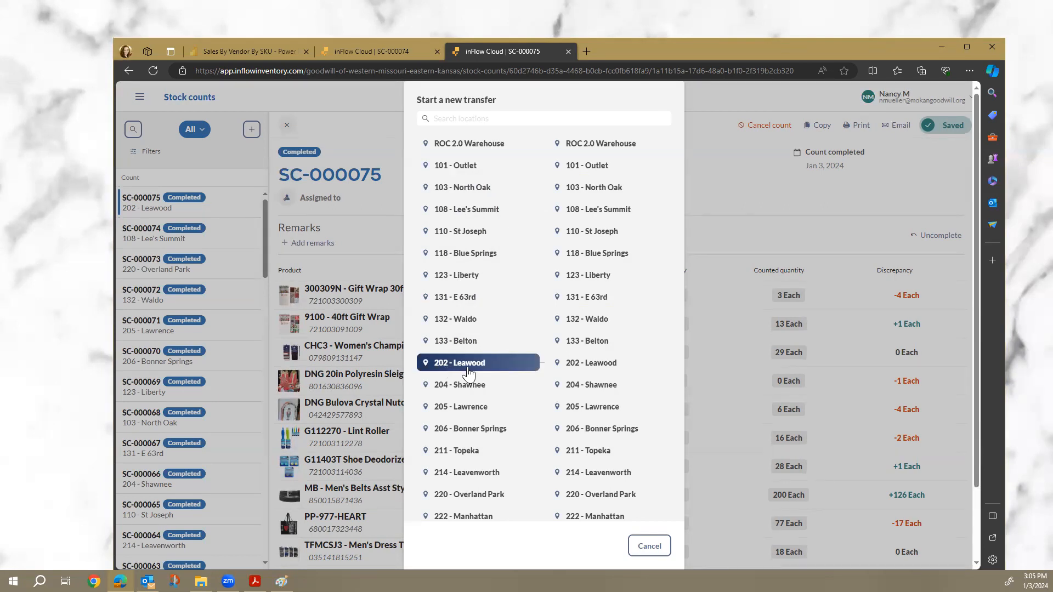
click(589, 144)
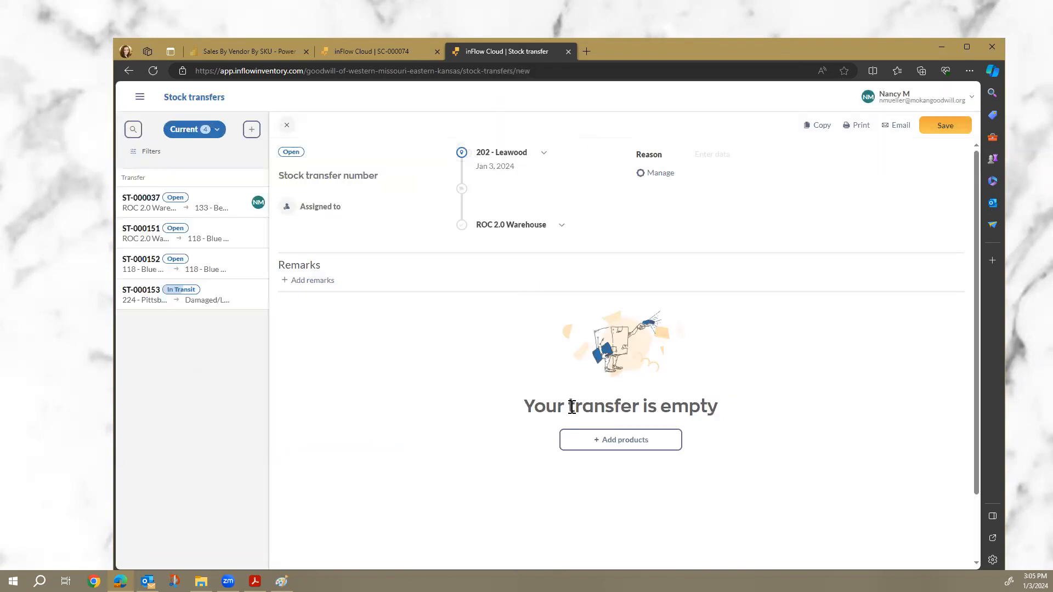
click(601, 441)
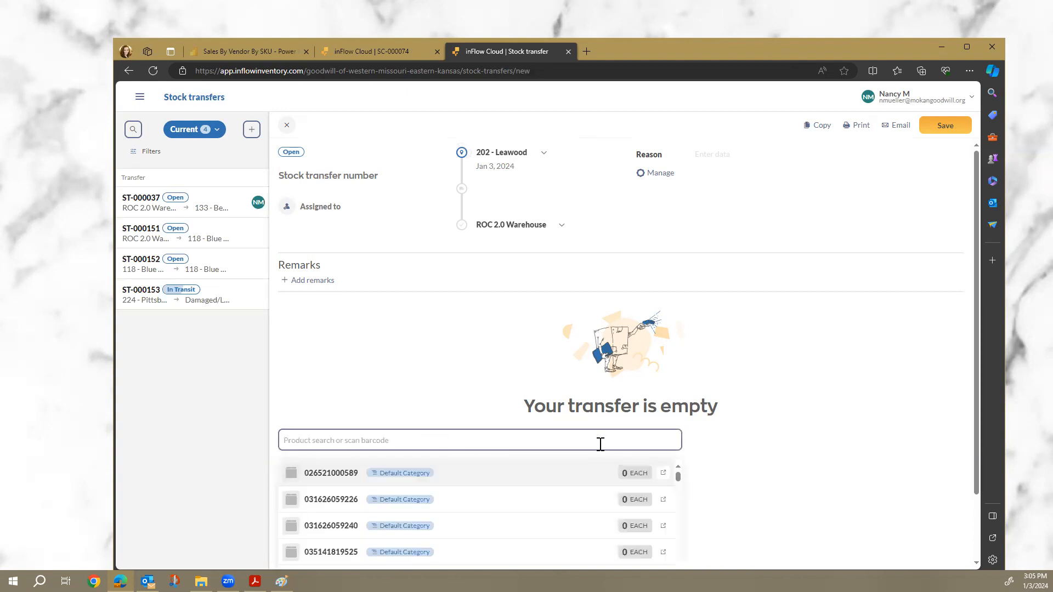
Add 300309N Gift Wrap 30ft to the transfer and raise its quantity to 3 Each.
text(wrap)
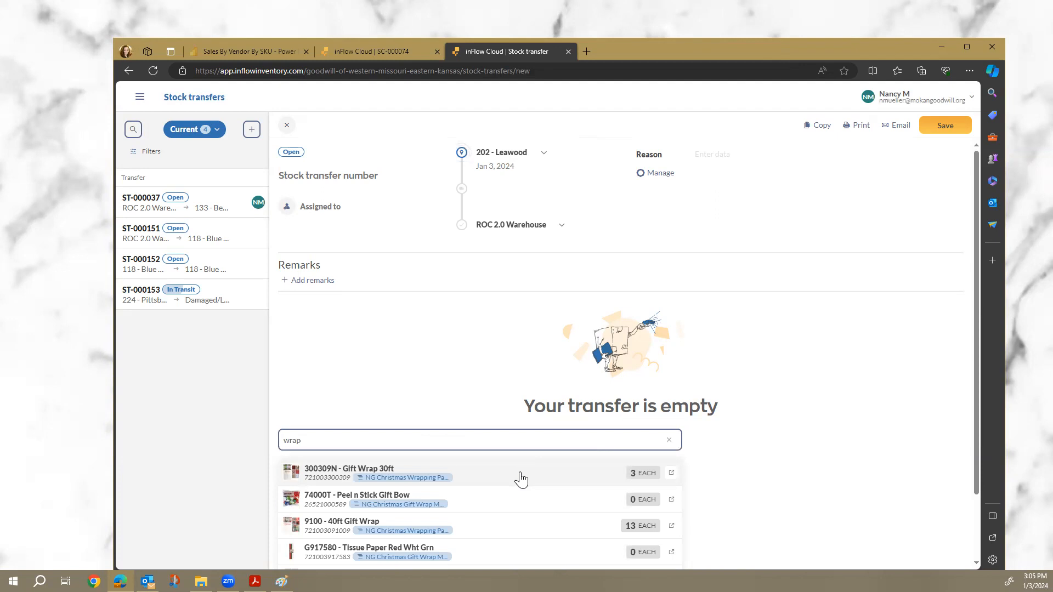
click(522, 477)
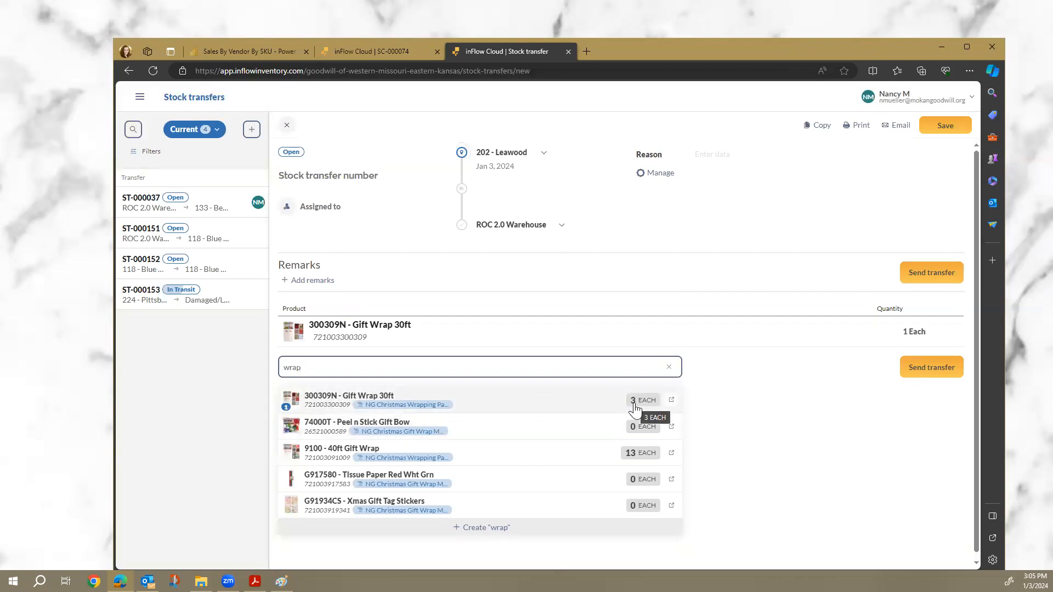
mouse_move(830, 341)
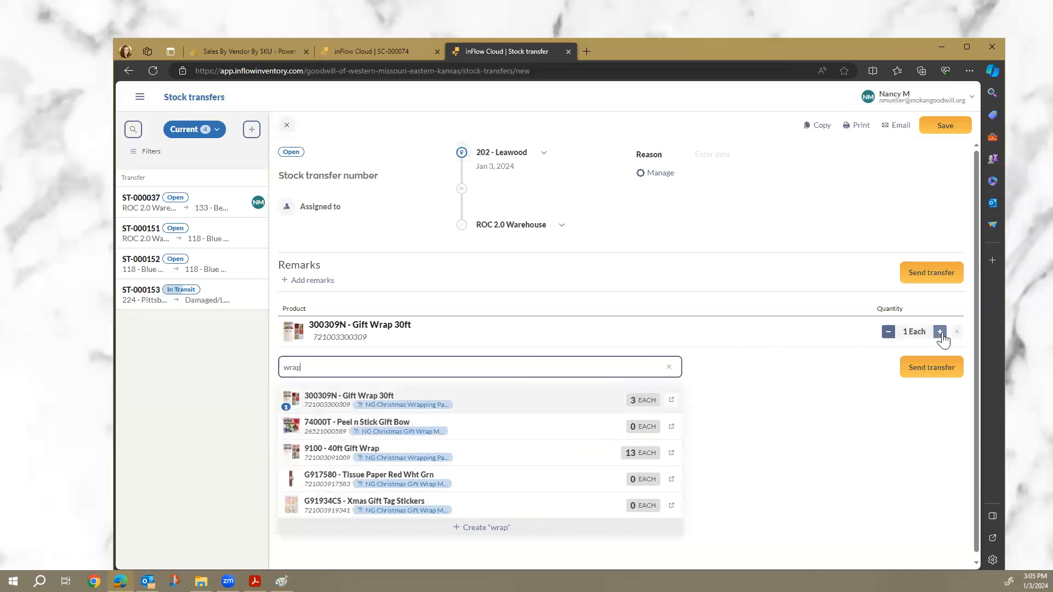
click(940, 333)
click(940, 332)
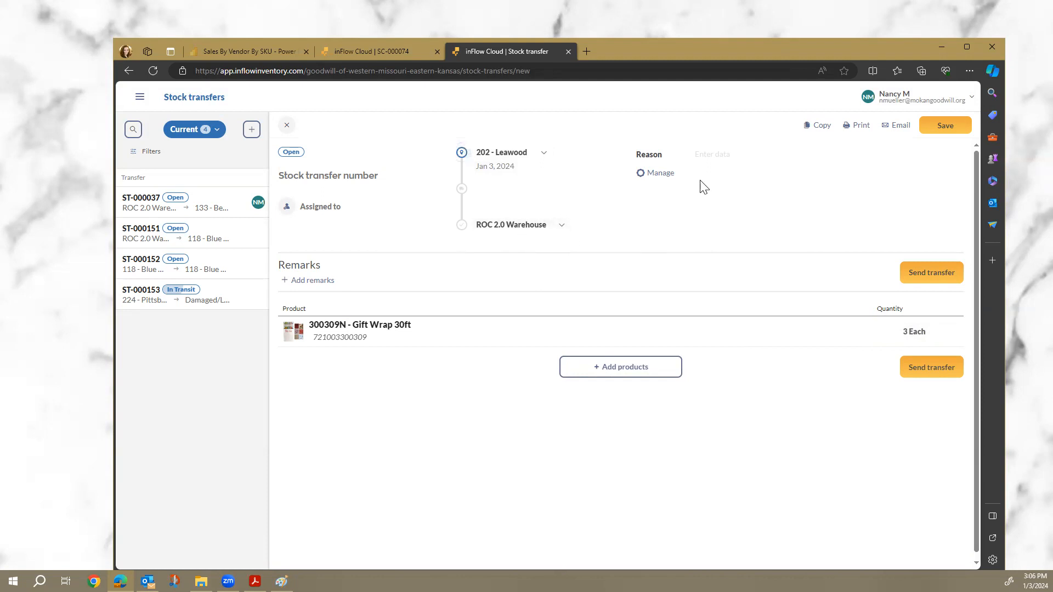
click(715, 154)
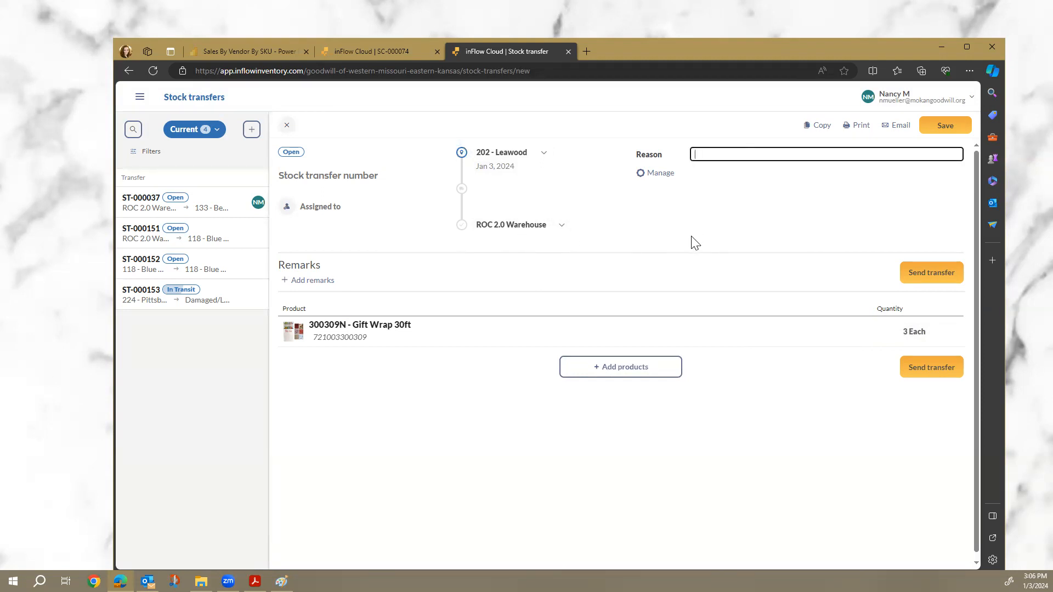
Enter the reason '12.2023 Damaged Items' and send ST-000154 so it is In Transit.
text(12.2023 Damaged Items)
click(920, 281)
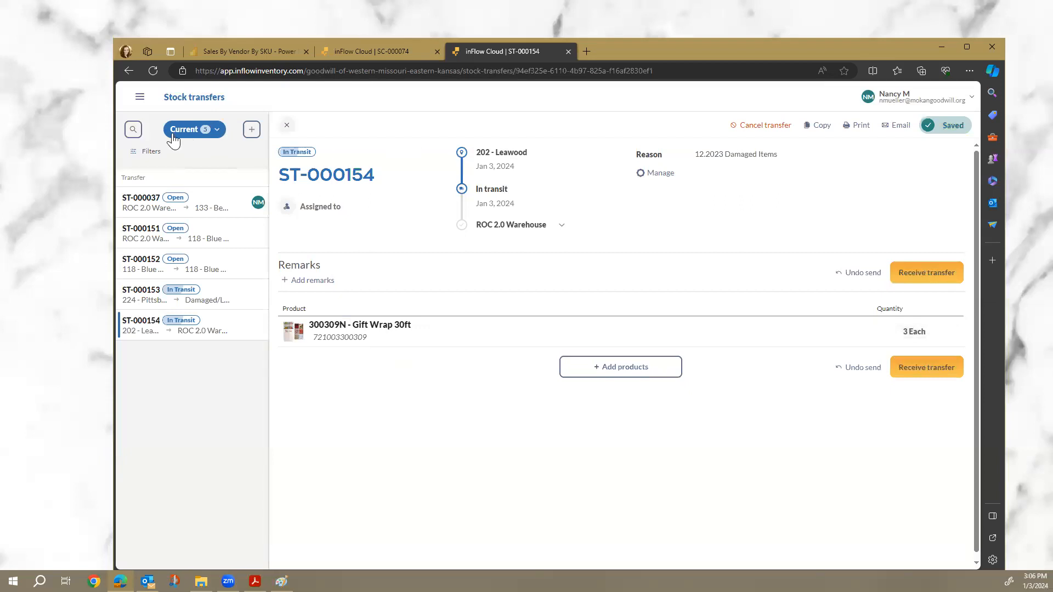
Go to the Stock transfers list under Inventory in the main menu.
click(141, 99)
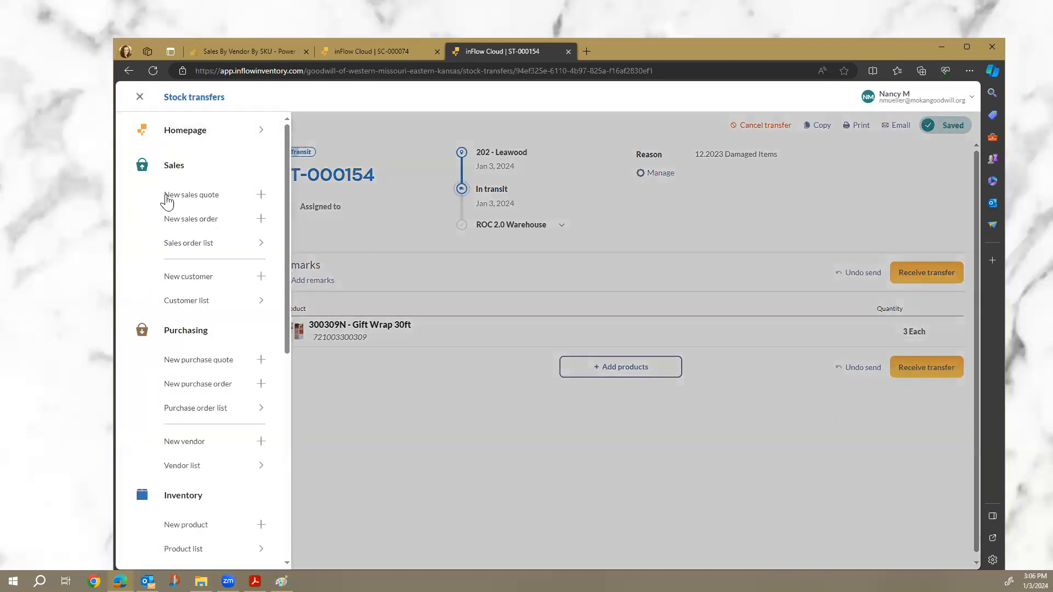
scroll(200, 301, down, 2)
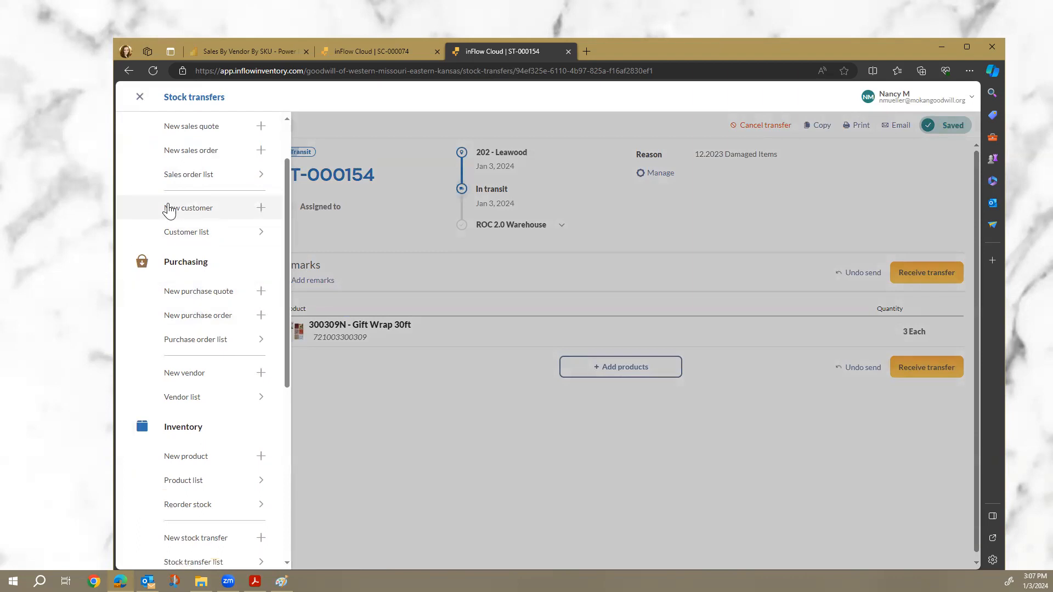
scroll(168, 206, down, 1)
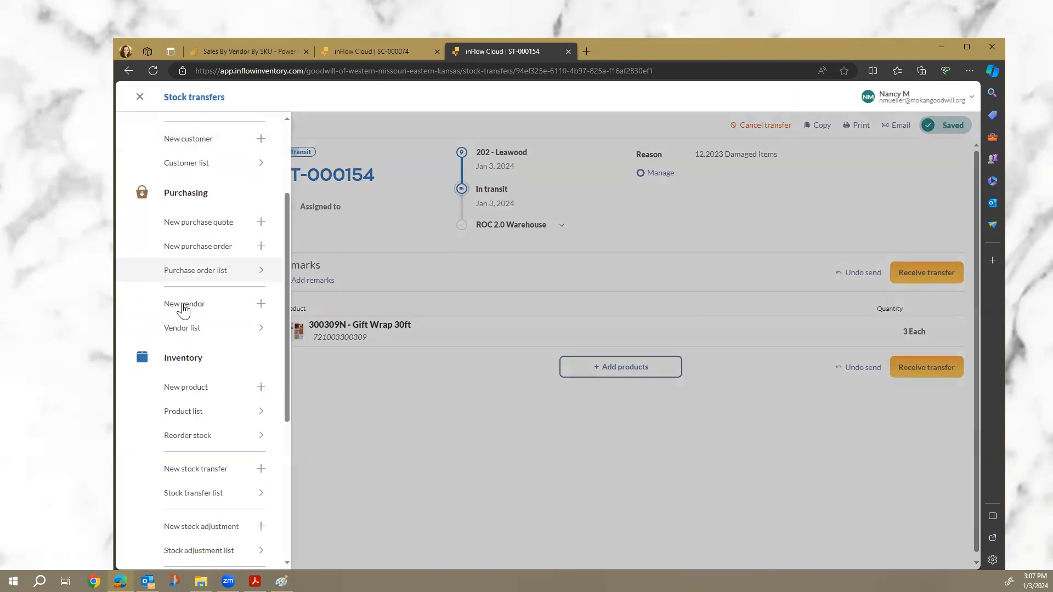
scroll(183, 311, down, 2)
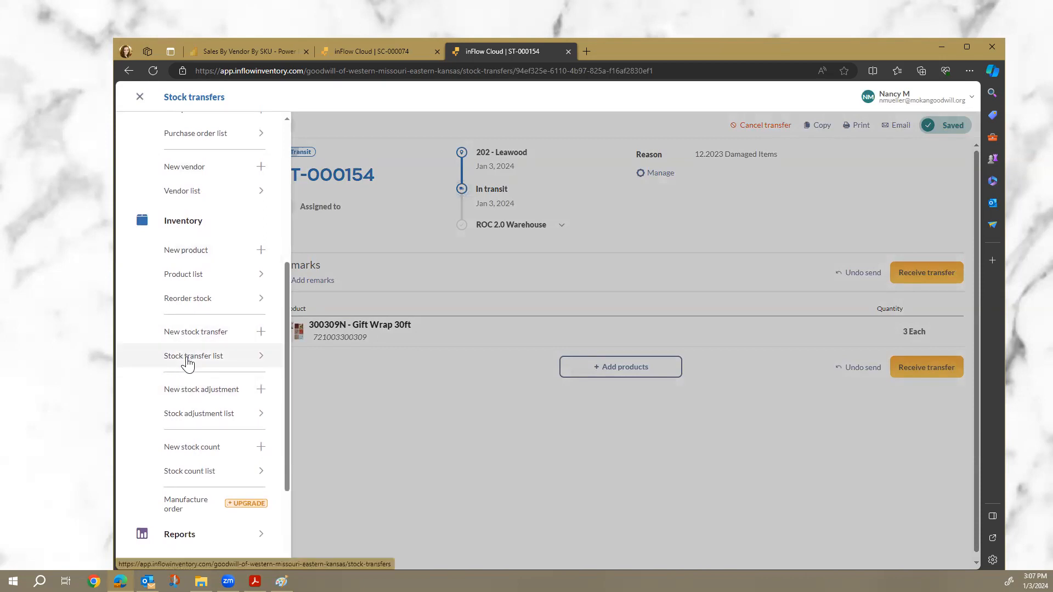
click(222, 362)
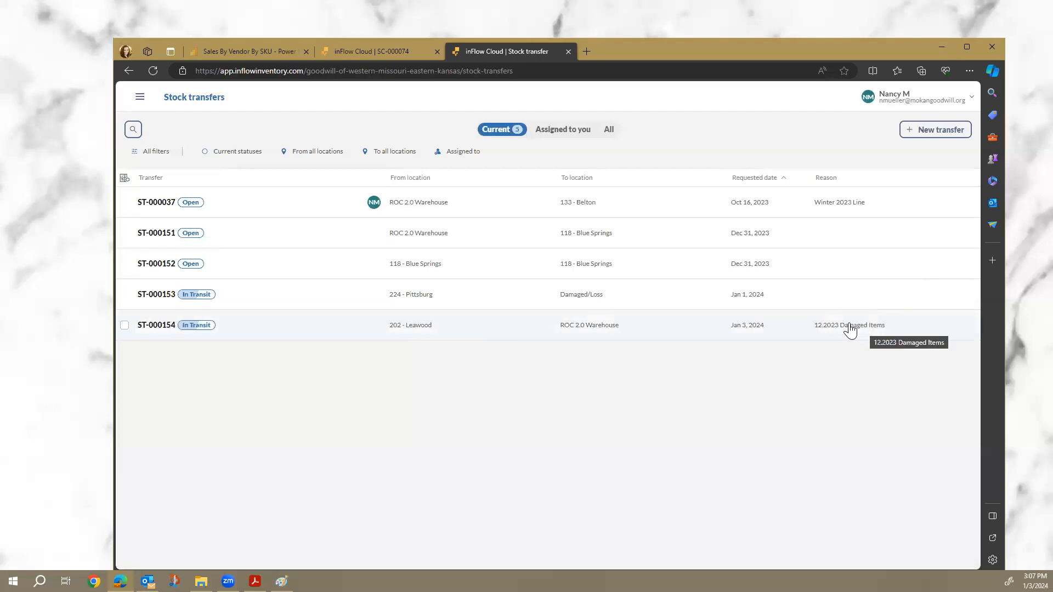
Open transfer ST-000154 and receive it at ROC 2.0 Warehouse.
click(816, 339)
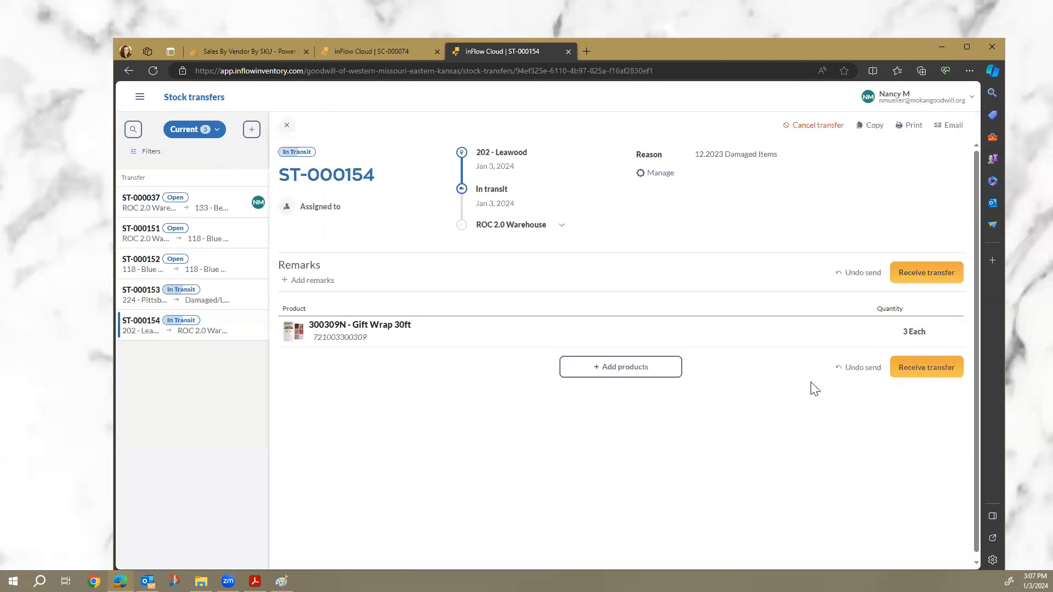
mouse_move(884, 336)
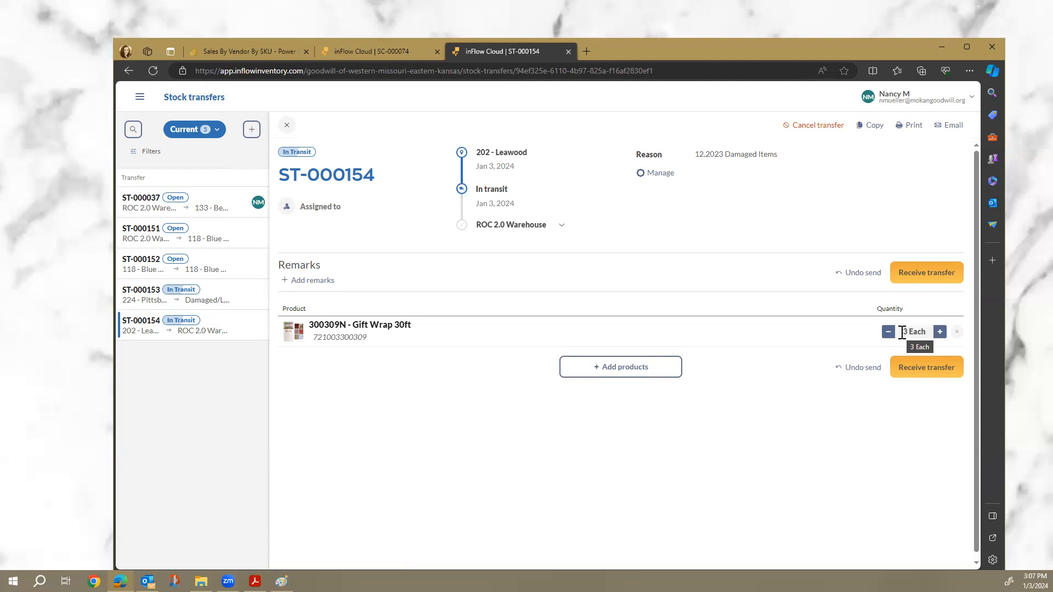
click(923, 379)
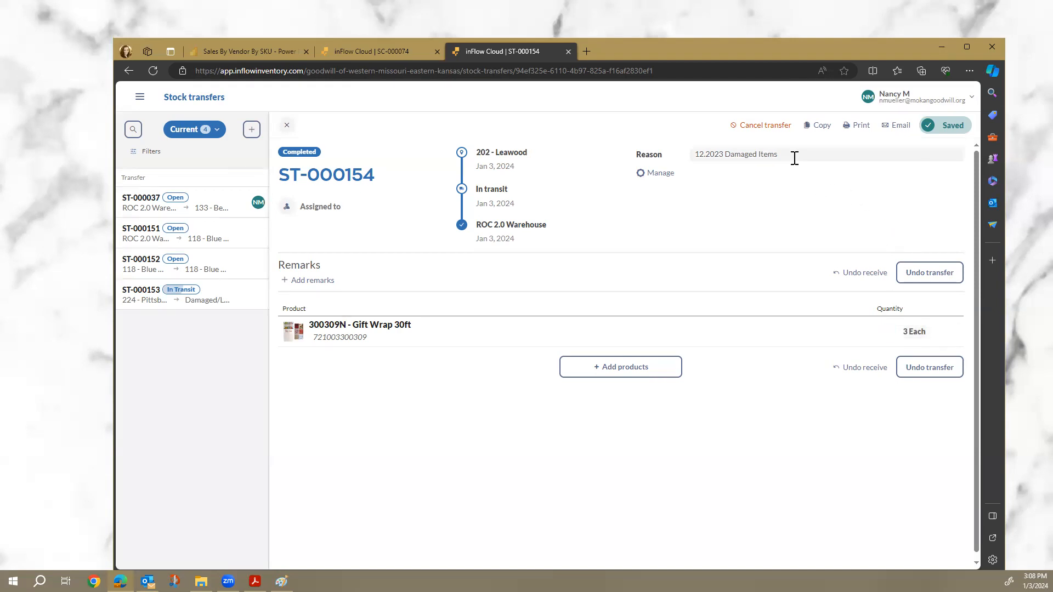
Undo the transfer, lower Gift Wrap 30ft to 2 Each, then send and receive it again.
click(922, 366)
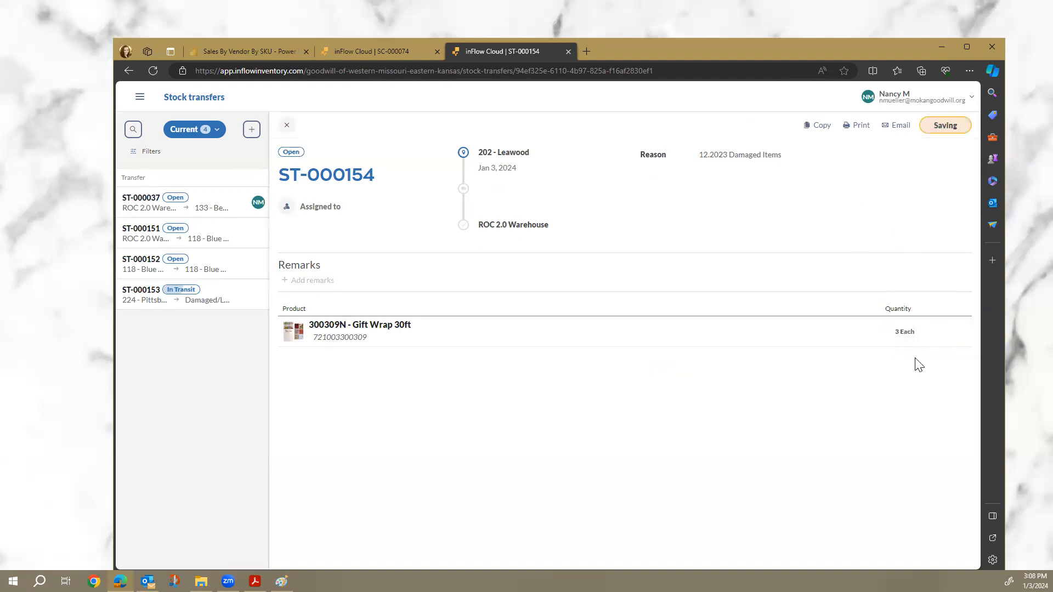
click(888, 331)
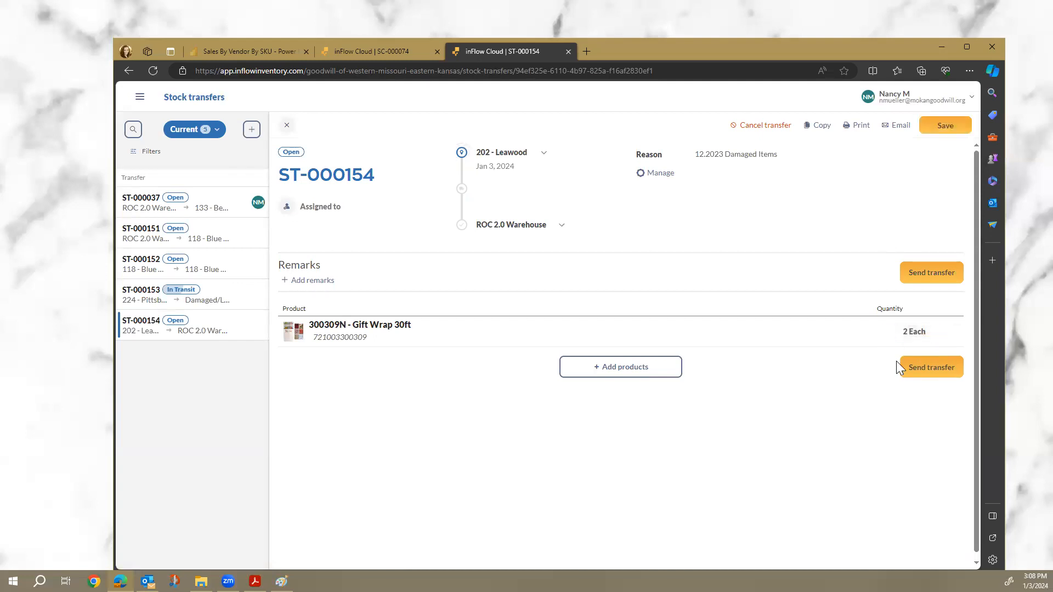
click(908, 372)
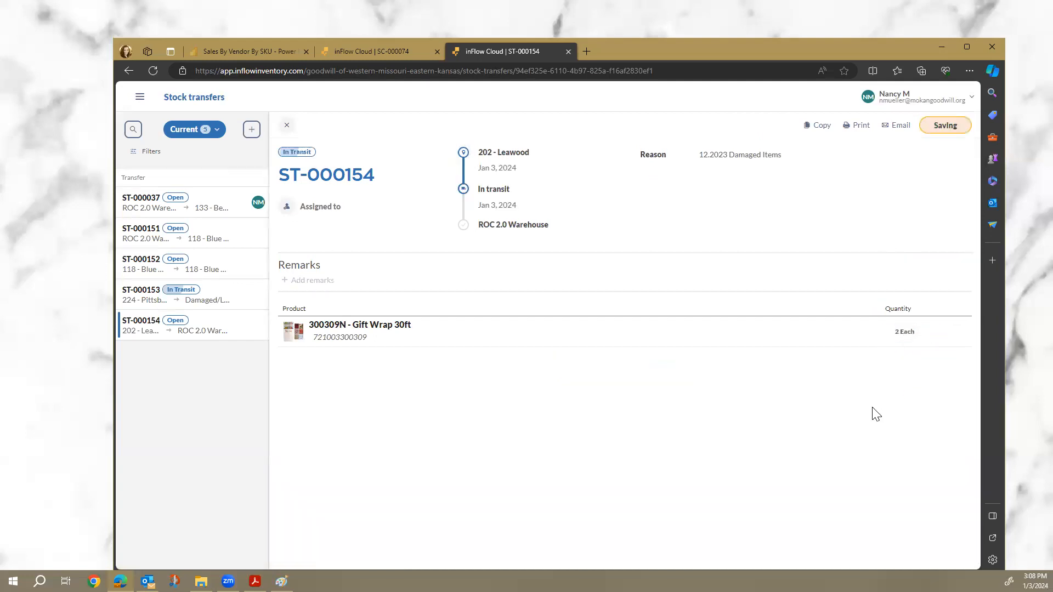
click(924, 371)
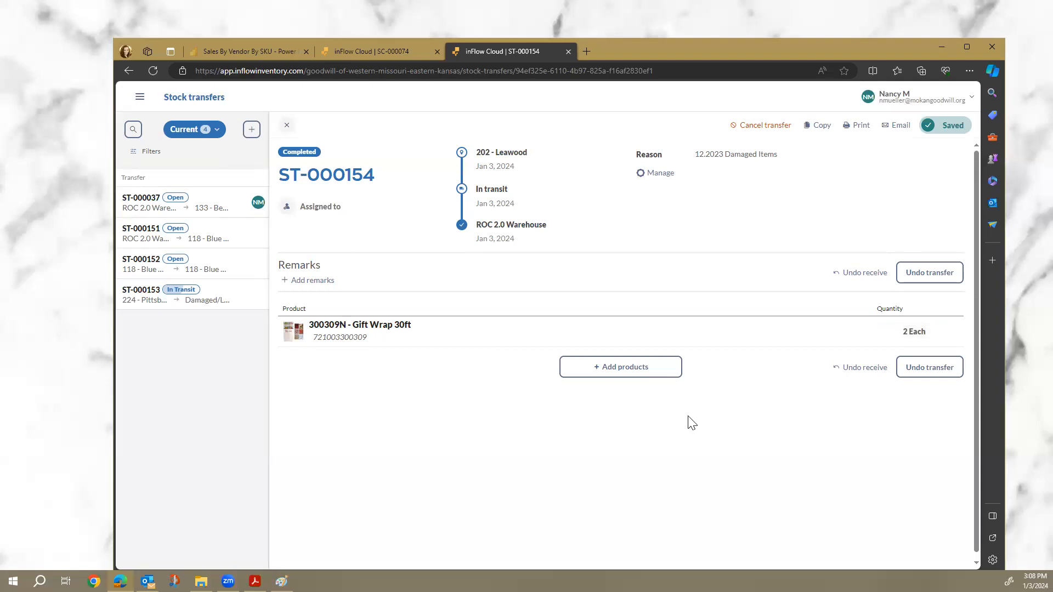
Go to the Stock count list and open the 202 - Leawood count SC-000075.
click(140, 100)
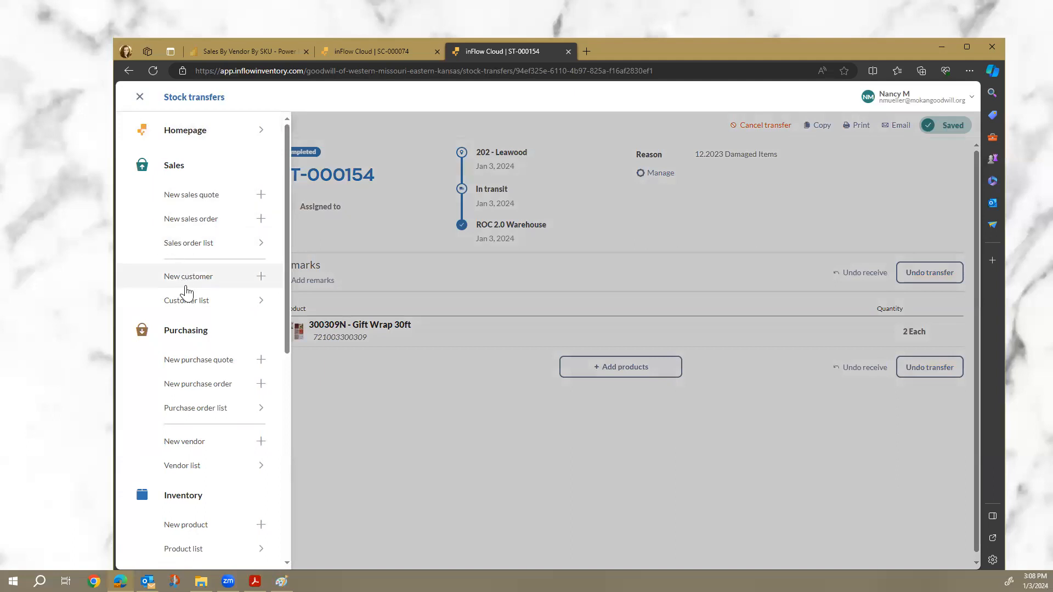
scroll(186, 295, down, 5)
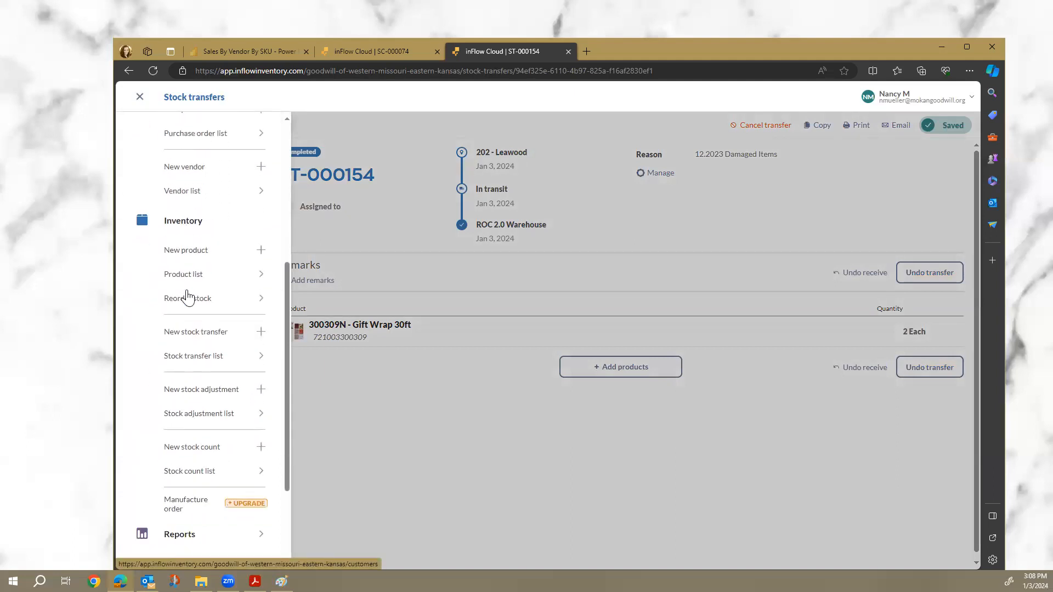
scroll(187, 291, down, 2)
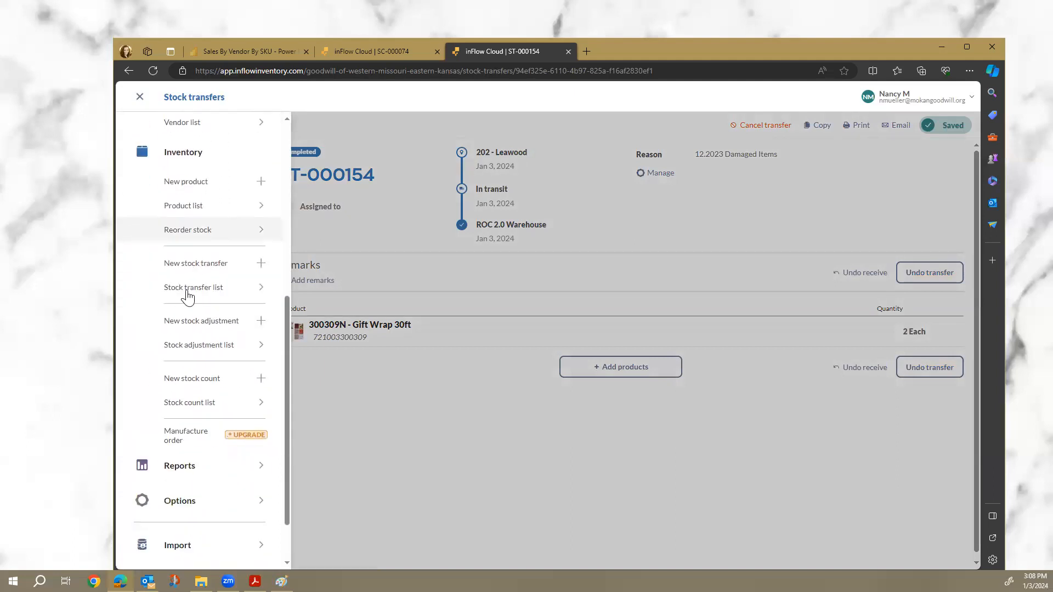
click(193, 403)
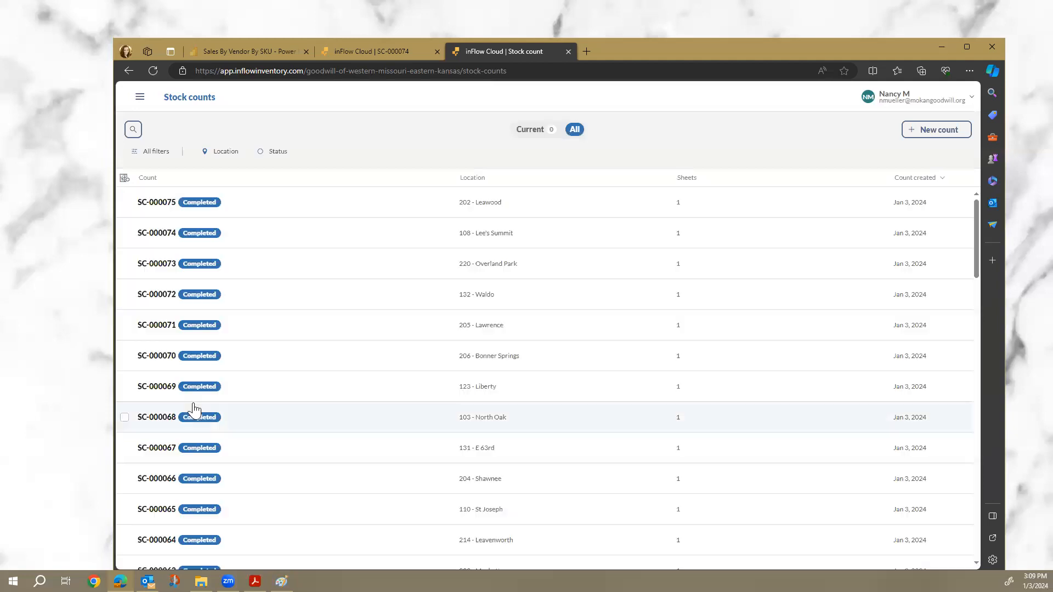
click(408, 205)
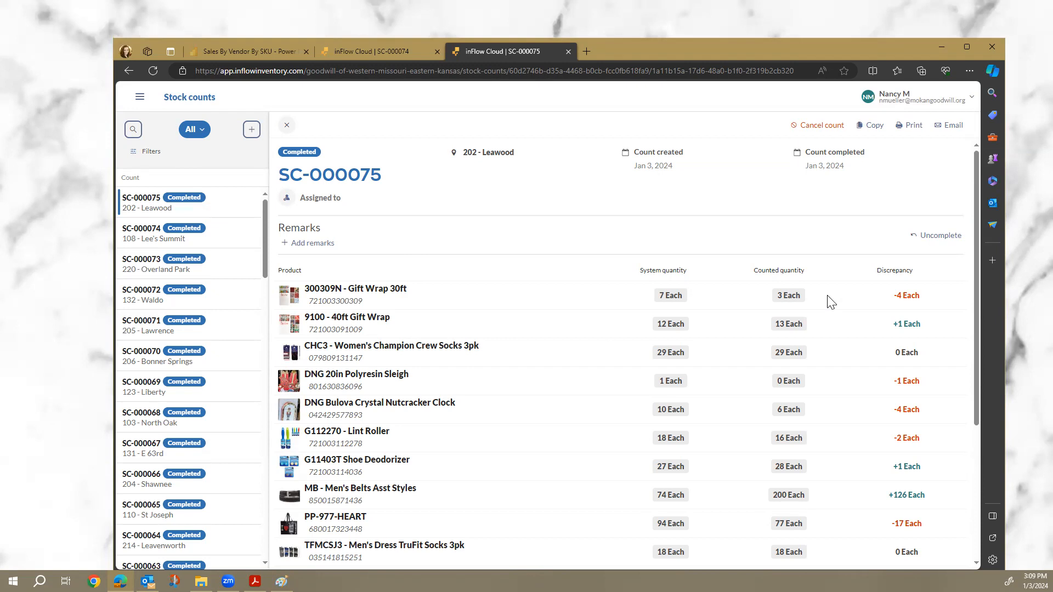
Change the Gift Wrap 30ft counted quantity to 5 Each and complete the count with stock adjustment.
scroll(830, 301, down, 2)
scroll(829, 299, up, 2)
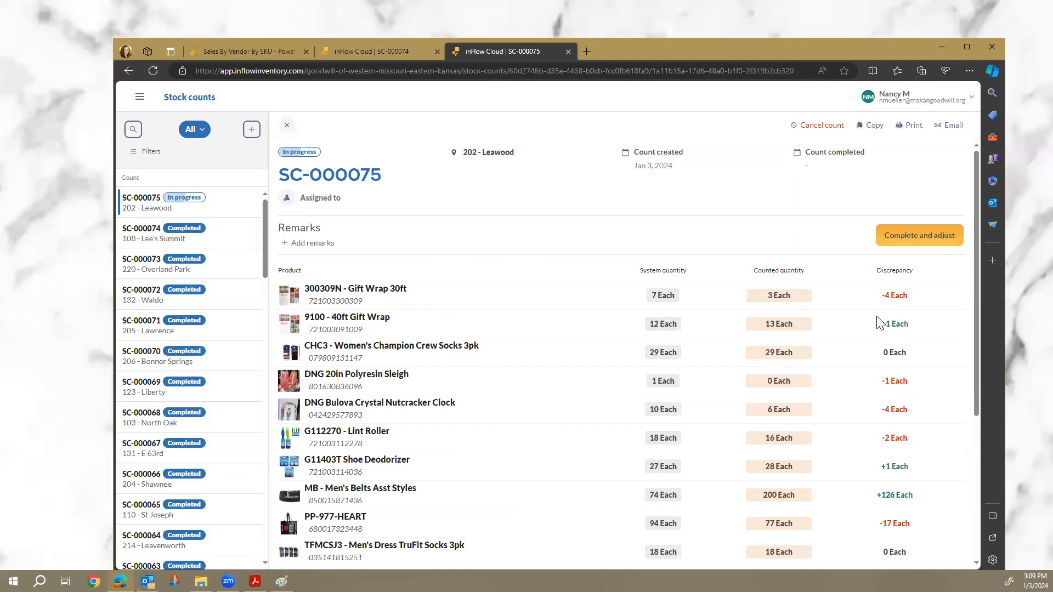
scroll(881, 324, down, 1)
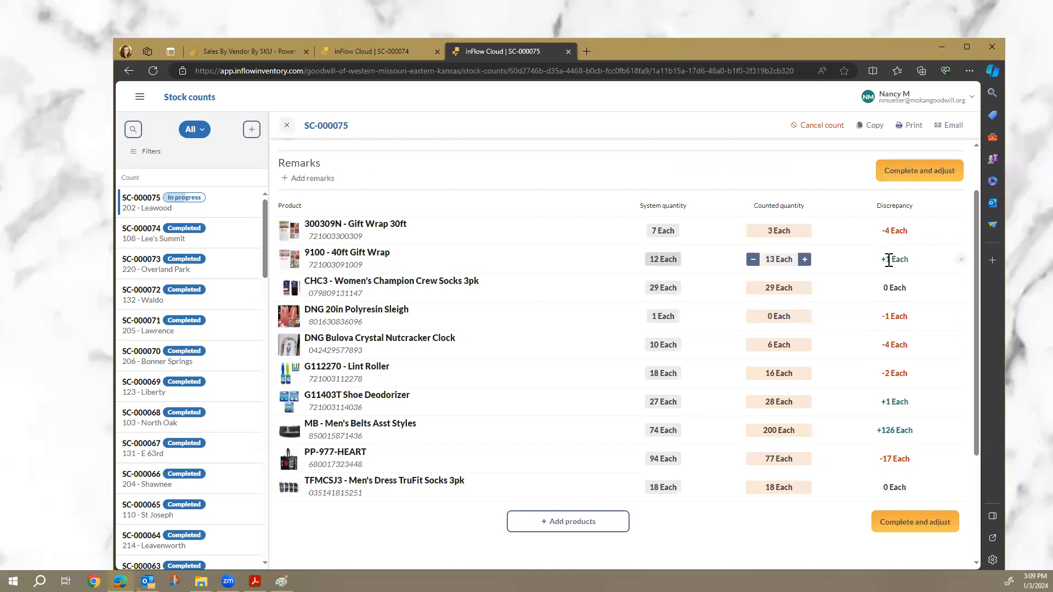
click(805, 231)
click(805, 231)
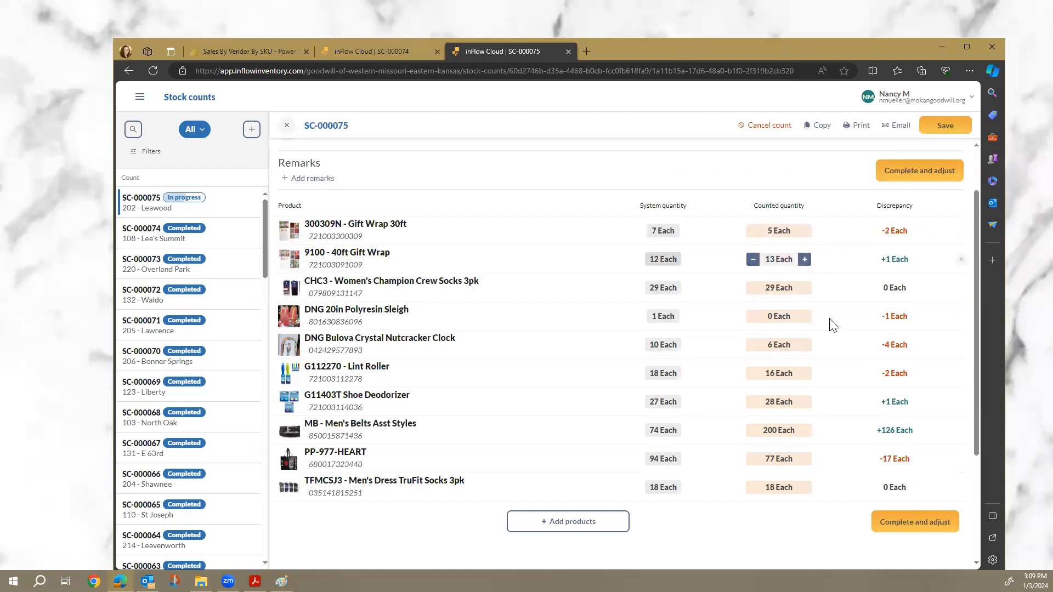
click(913, 522)
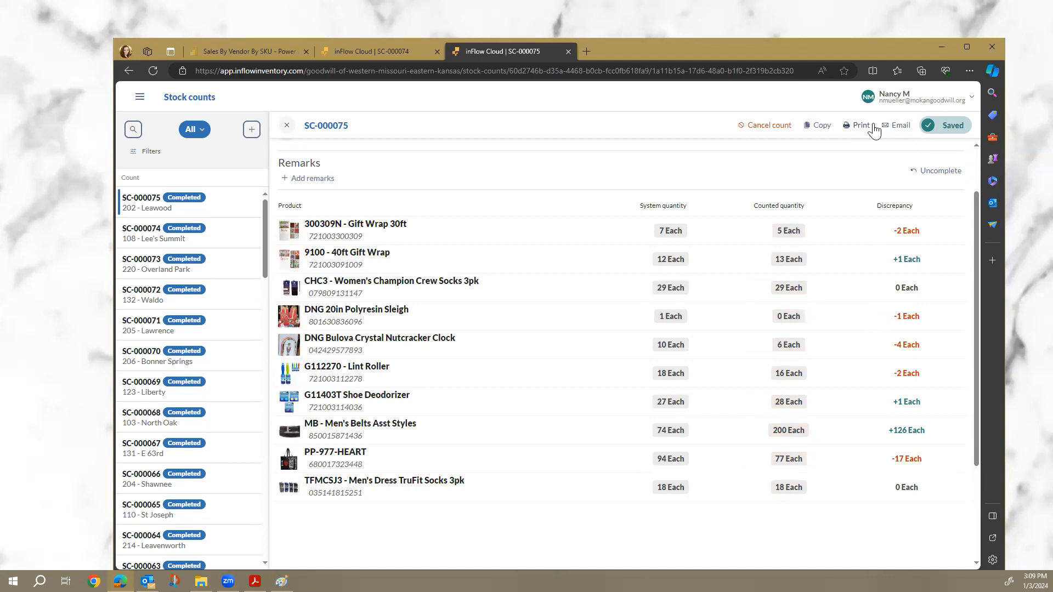
click(897, 125)
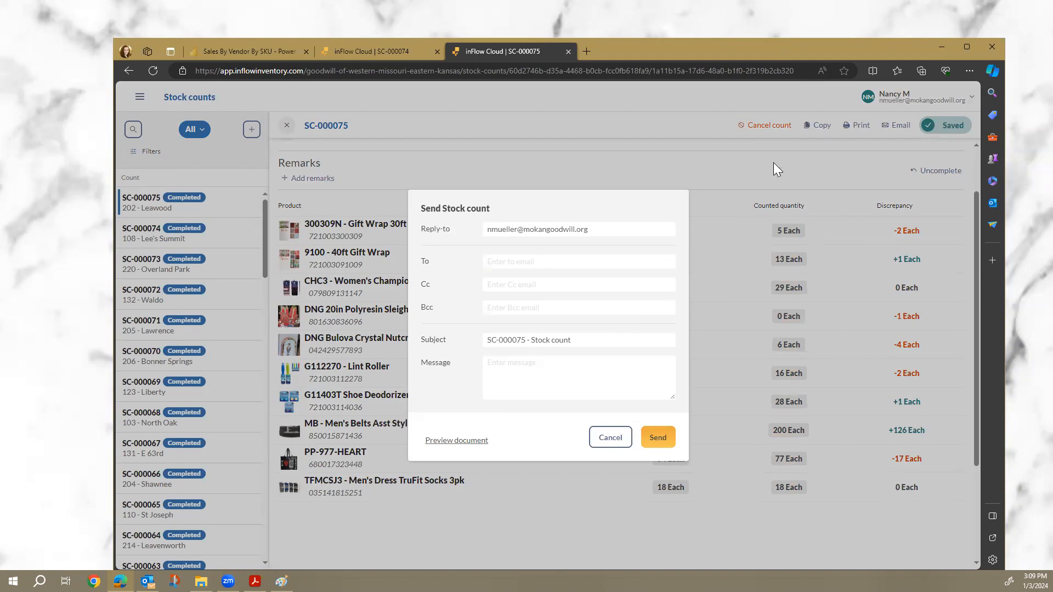
click(620, 442)
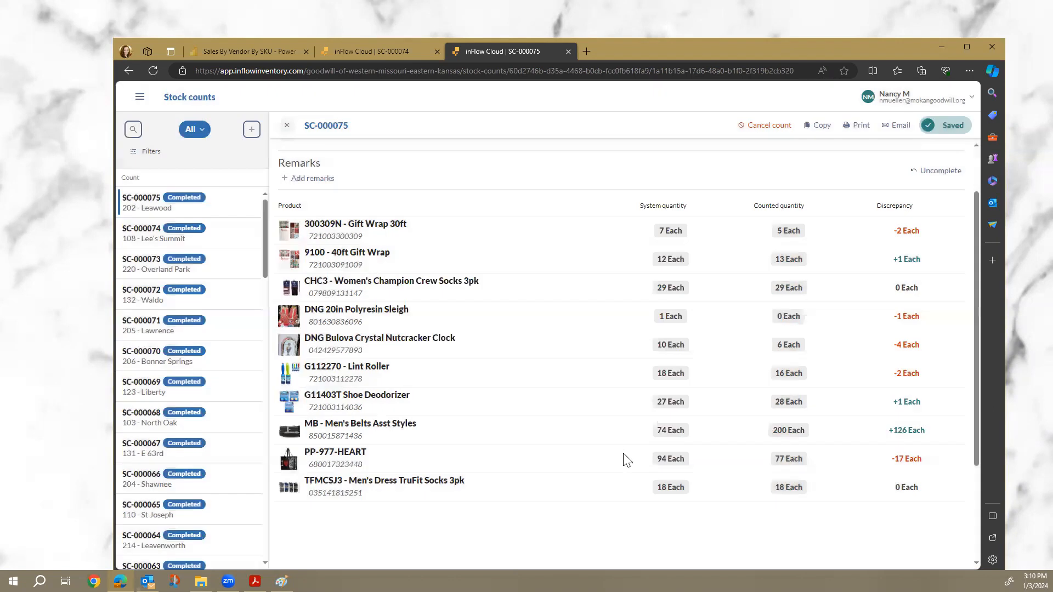